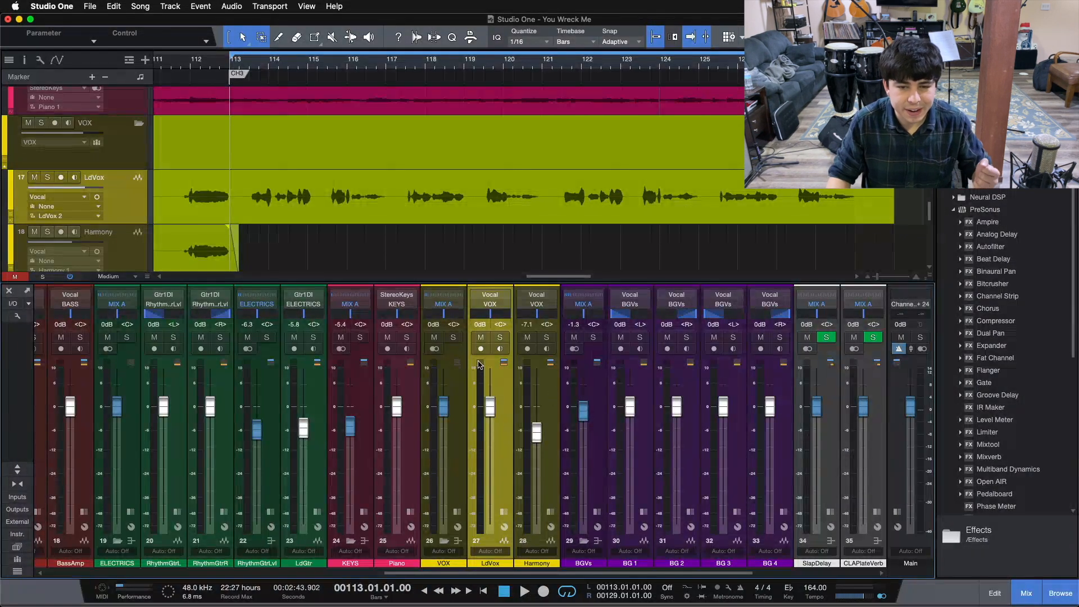
Step: Toggle the LdVox insert view and play the song, soloing LdVox before stopping
{"action": "left_click", "coordinate": [504, 510]}
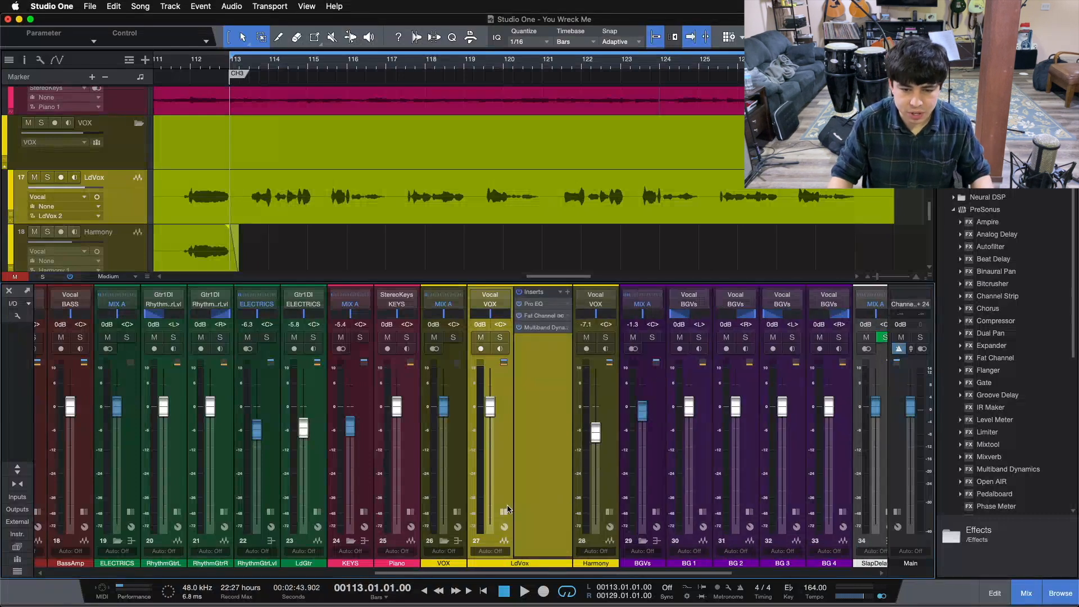
{"action": "left_click", "coordinate": [504, 511]}
{"action": "left_click", "coordinate": [504, 510]}
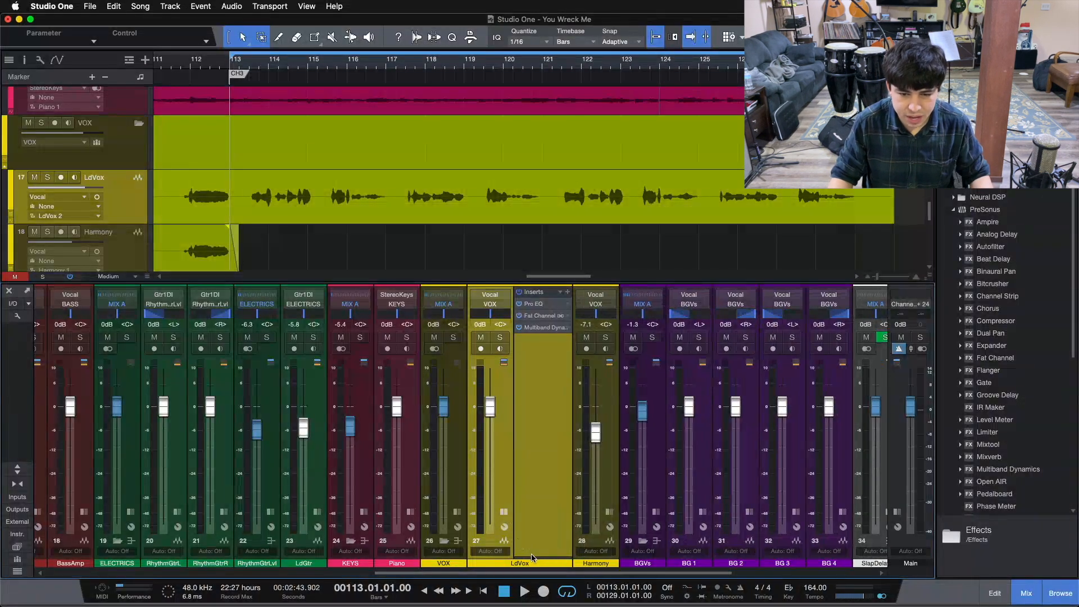
{"action": "left_click", "coordinate": [502, 512]}
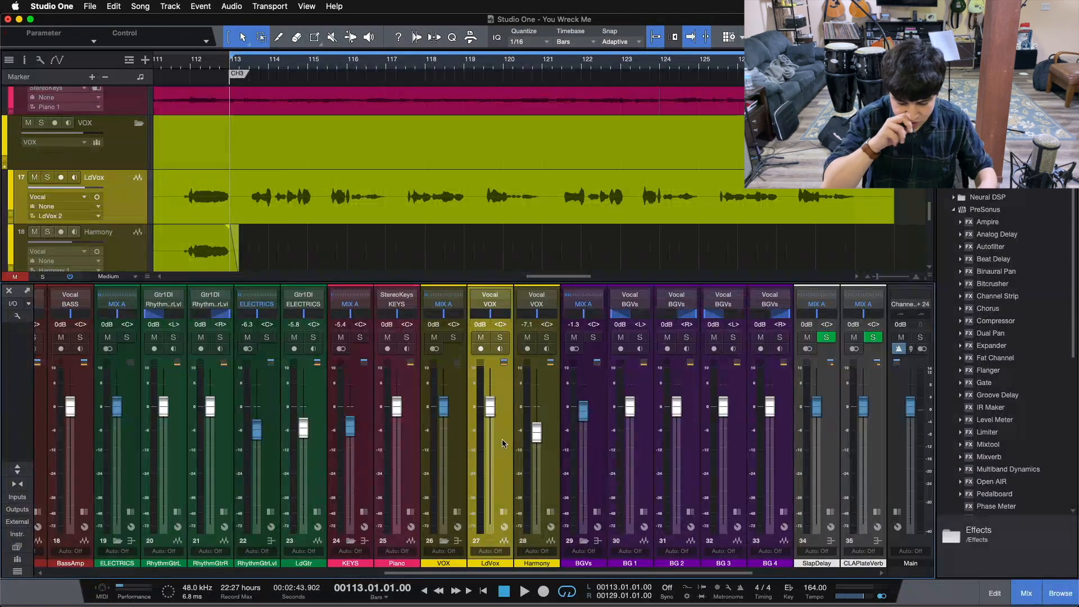
{"action": "key", "text": "space"}
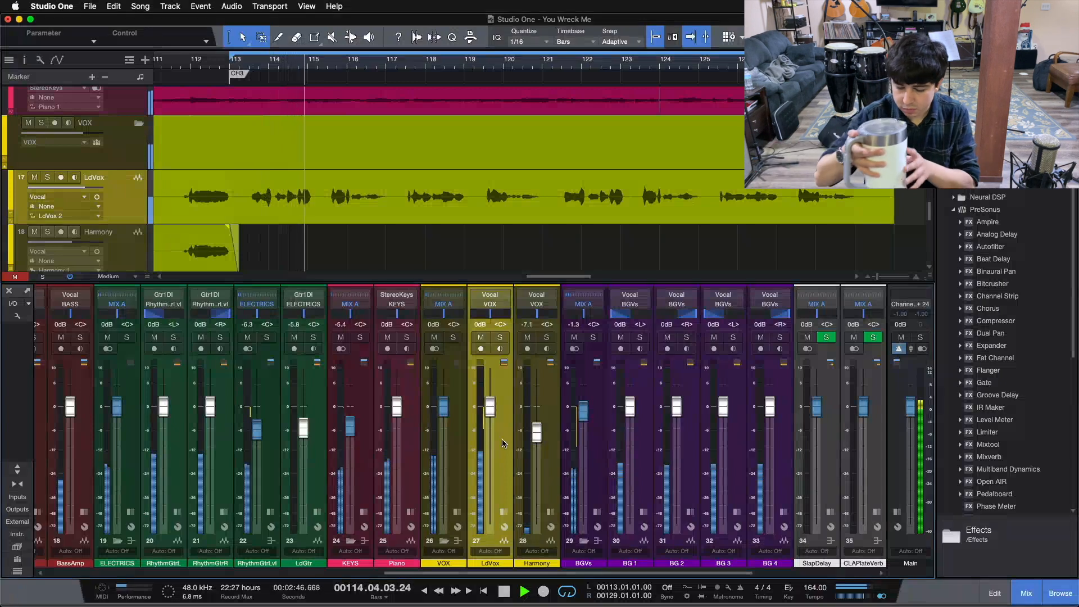
{"action": "left_click", "coordinate": [499, 338]}
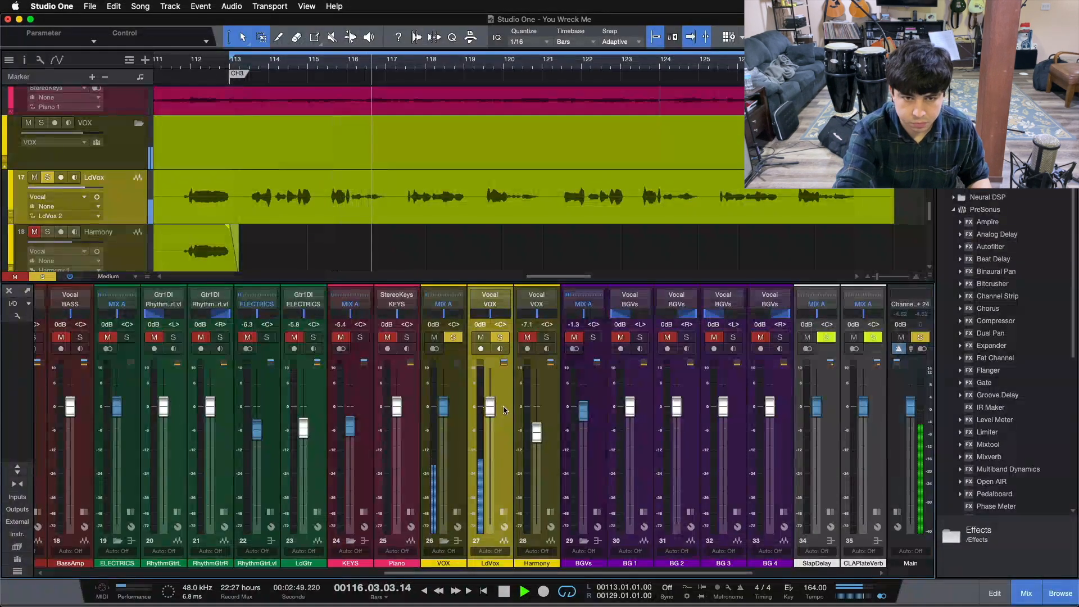
{"action": "key", "text": "space"}
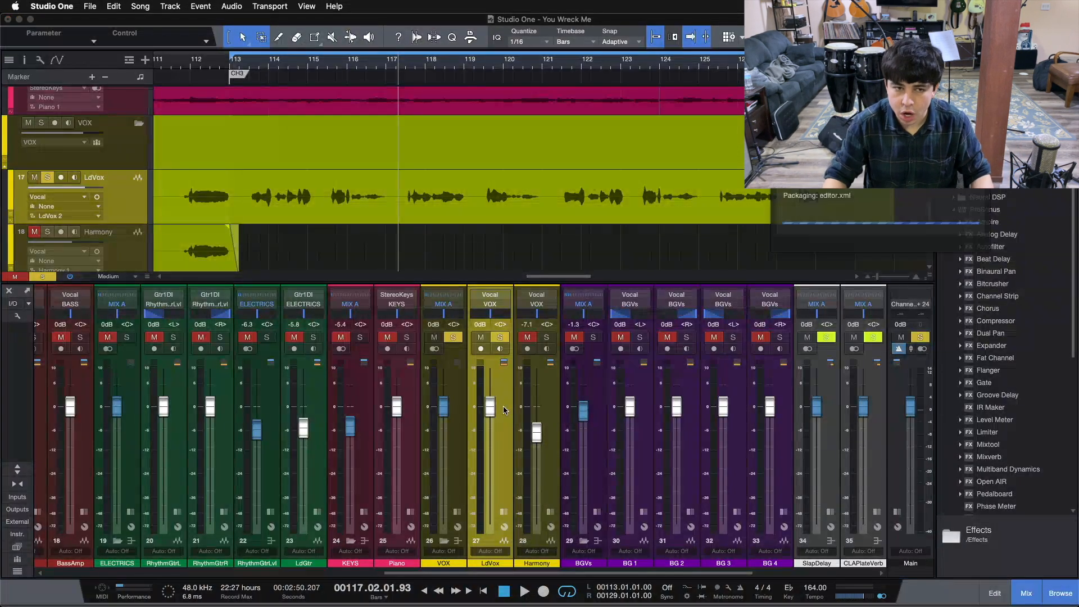
Step: Show the LdVox inserts, unsolo it, and play from bar 113
{"action": "left_click", "coordinate": [503, 514]}
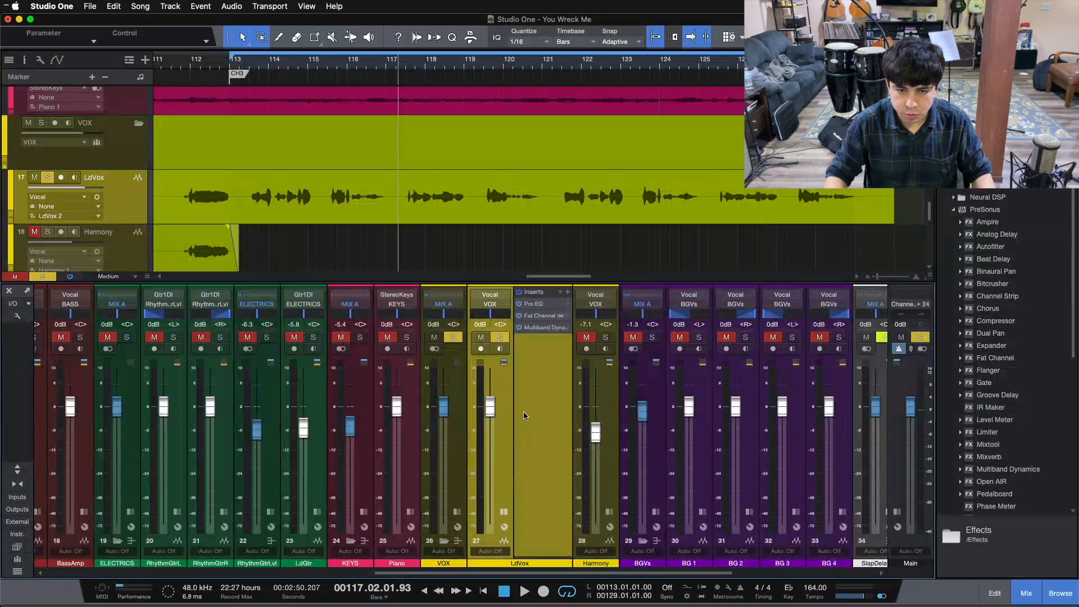
{"action": "key", "text": "s"}
{"action": "key", "text": "KP_1"}
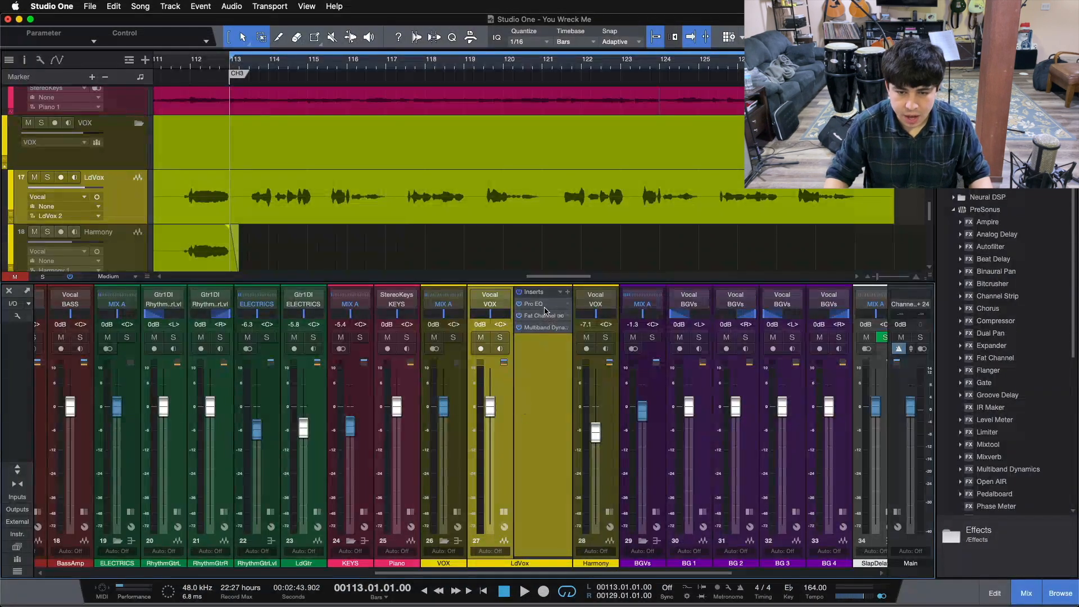
{"action": "key", "text": "space"}
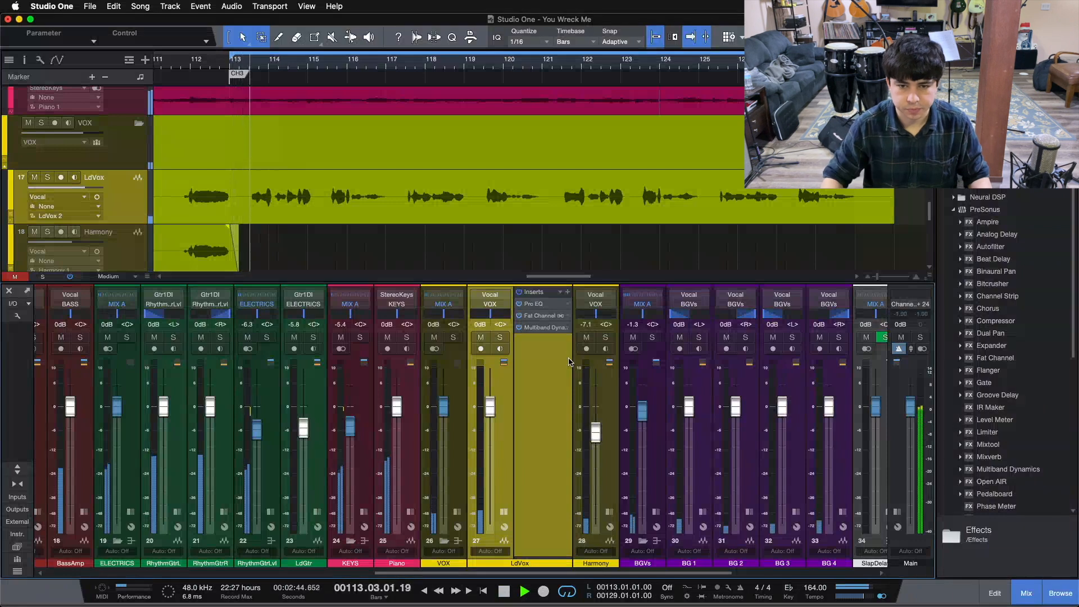
Step: Open the LdVox Pro EQ² window beside the mixer and solo LdVox
{"action": "left_click", "coordinate": [550, 304]}
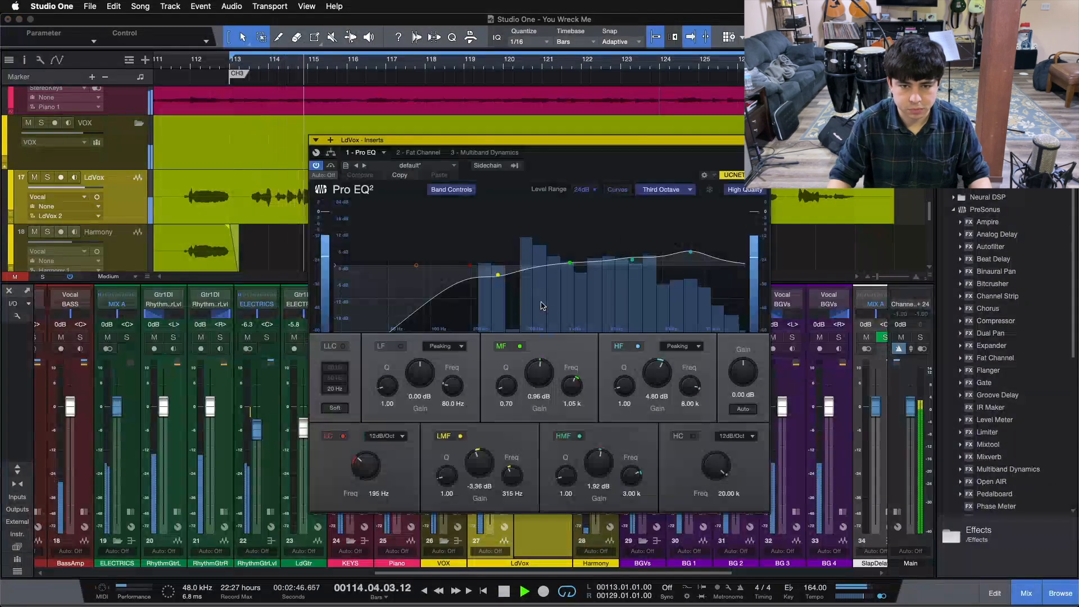
{"action": "left_click_drag", "start_coordinate": [633, 172], "coordinate": [899, 207]}
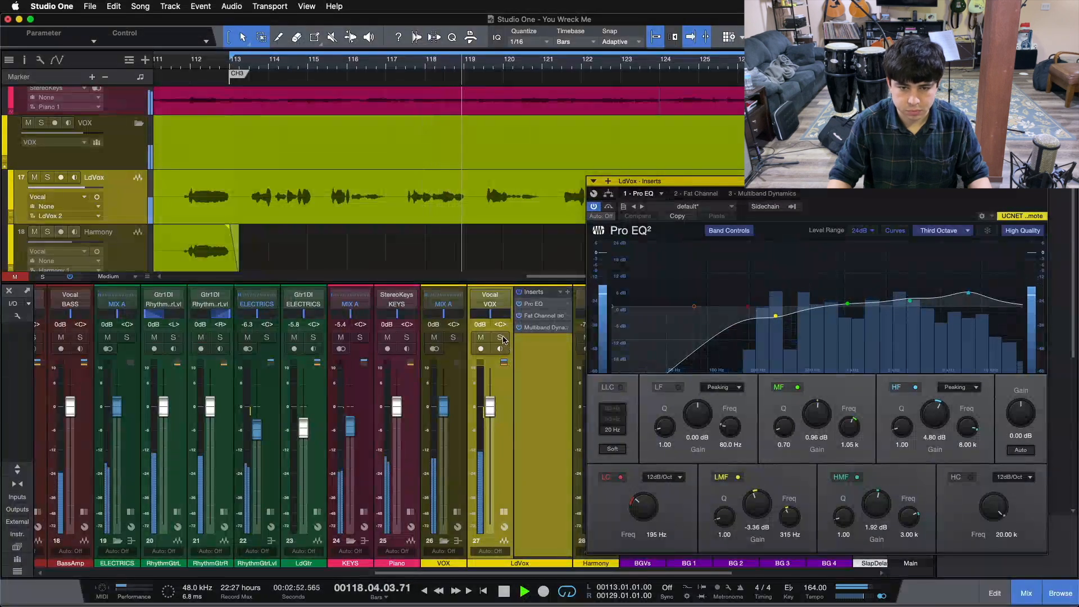
{"action": "left_click", "coordinate": [500, 337]}
Step: Compare the LdVox inserts bypassed and active, then stop playback and show the Effects browser
{"action": "left_click", "coordinate": [519, 304]}
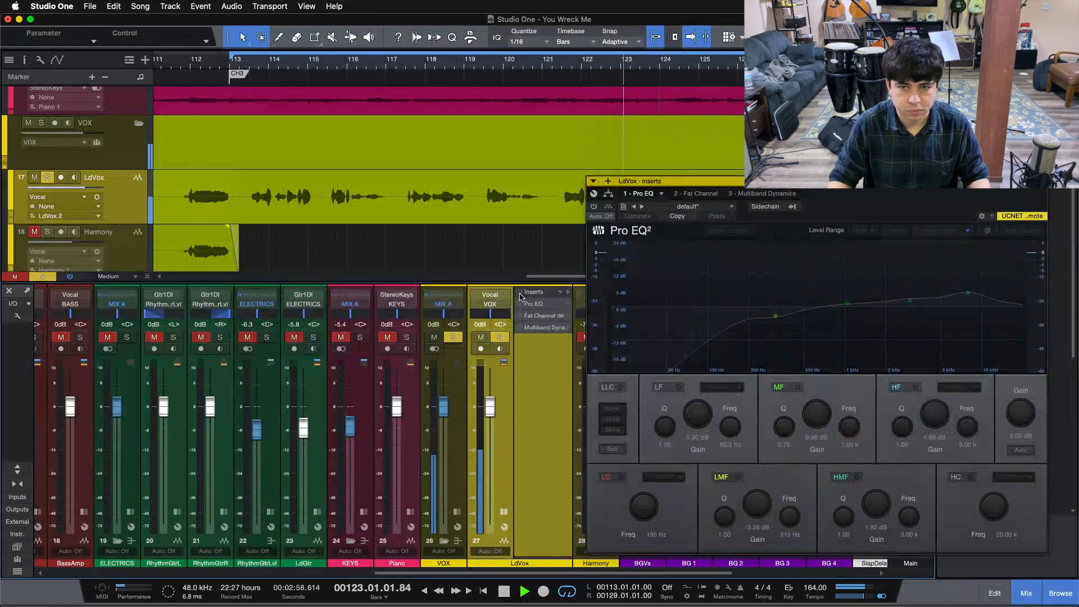
{"action": "left_click", "coordinate": [519, 294]}
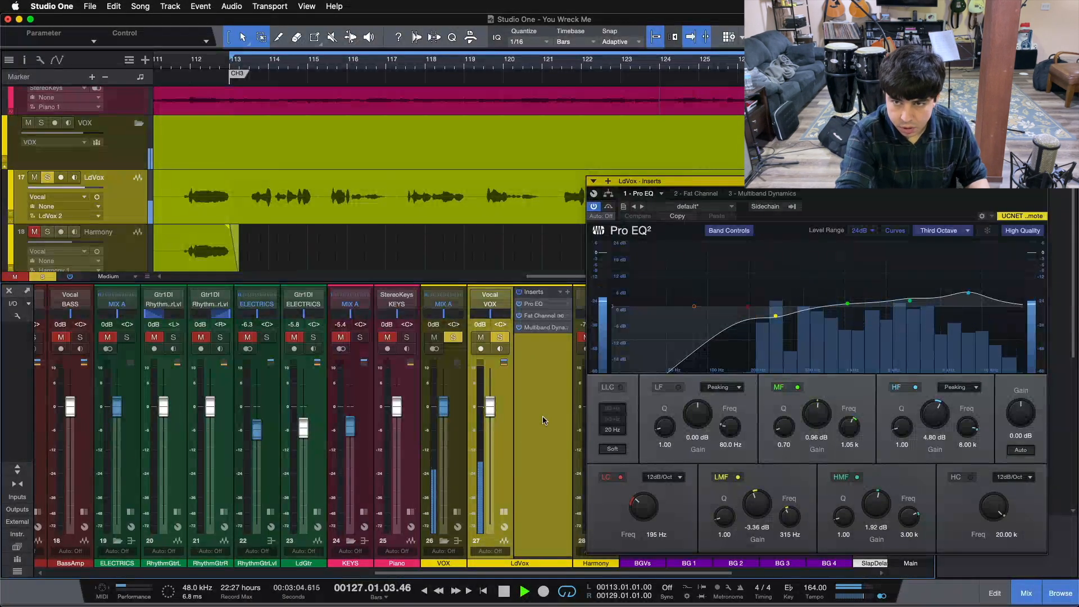
{"action": "key", "text": "space"}
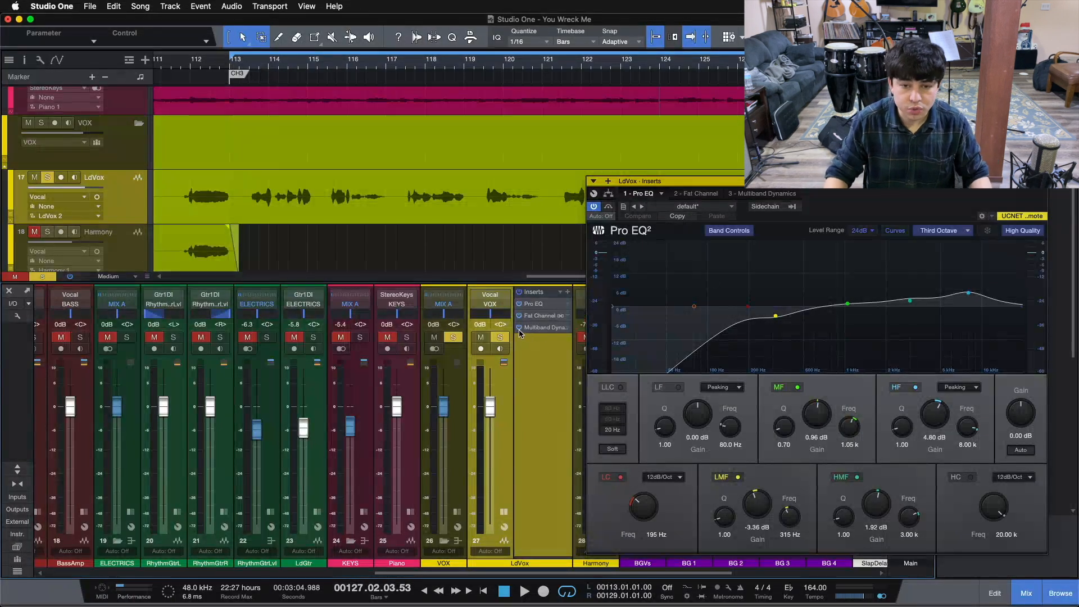
{"action": "key", "text": "F5"}
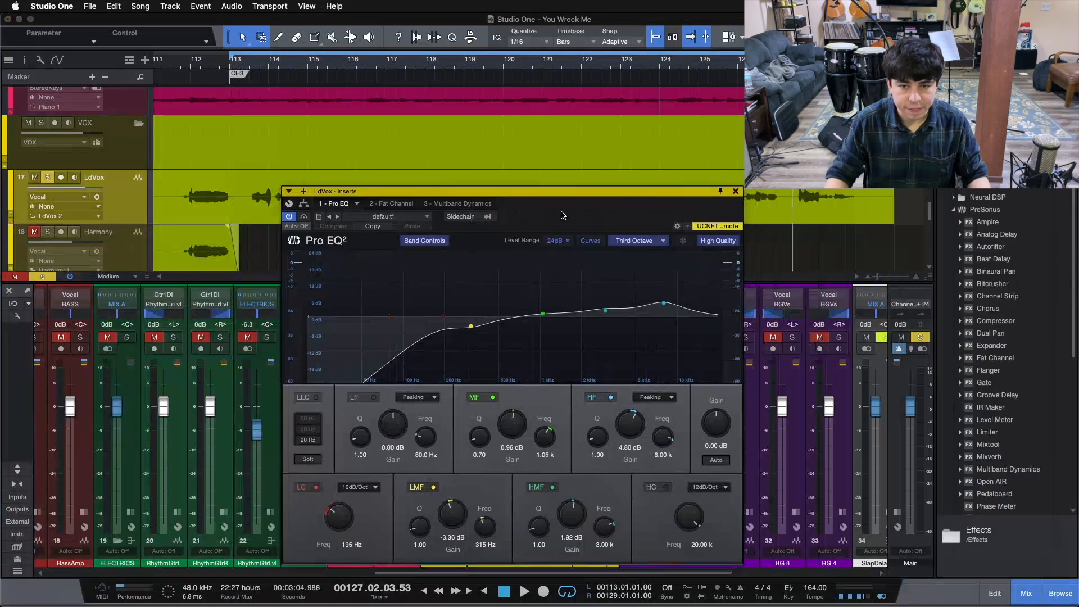
Step: Disable the MF, HMF, HF and LMF bands, keeping only the 195 Hz, 12 dB/Oct low cut
{"action": "left_click", "coordinate": [485, 397]}
{"action": "left_click", "coordinate": [547, 485]}
{"action": "left_click", "coordinate": [606, 397]}
{"action": "left_click", "coordinate": [429, 485]}
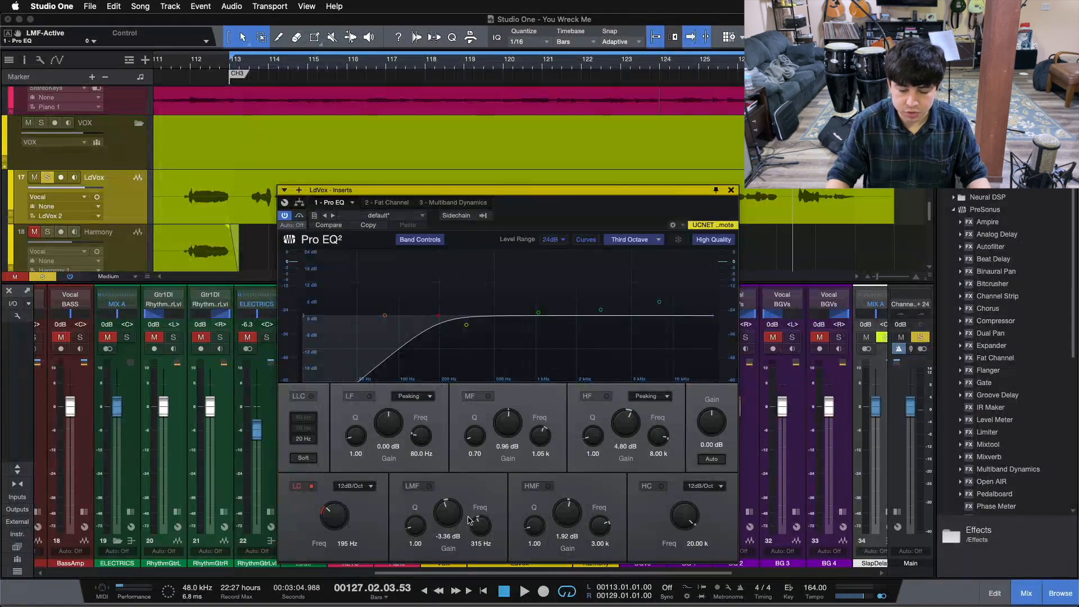
{"action": "mouse_move", "coordinate": [546, 232]}
{"action": "left_mouse_down"}
{"action": "mouse_move", "coordinate": [573, 236]}
{"action": "mouse_move", "coordinate": [695, 138]}
{"action": "mouse_move", "coordinate": [538, 251]}
{"action": "mouse_move", "coordinate": [548, 228]}
{"action": "left_mouse_up"}
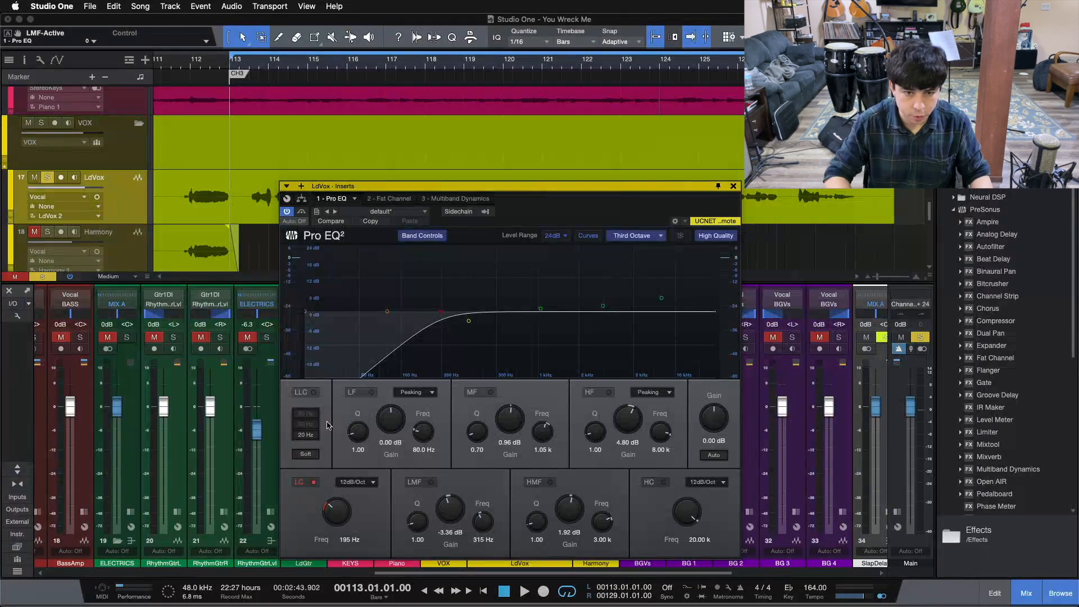
Step: Start playback with the 195 Hz low cut off, then switch it on, off and on again
{"action": "left_click", "coordinate": [313, 482]}
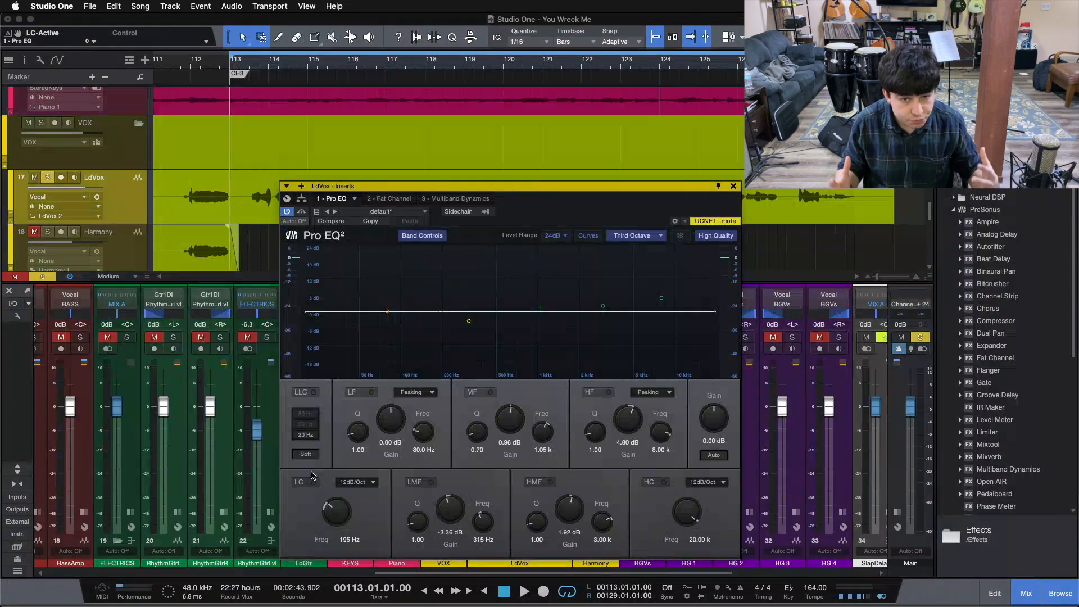
{"action": "key", "text": "space"}
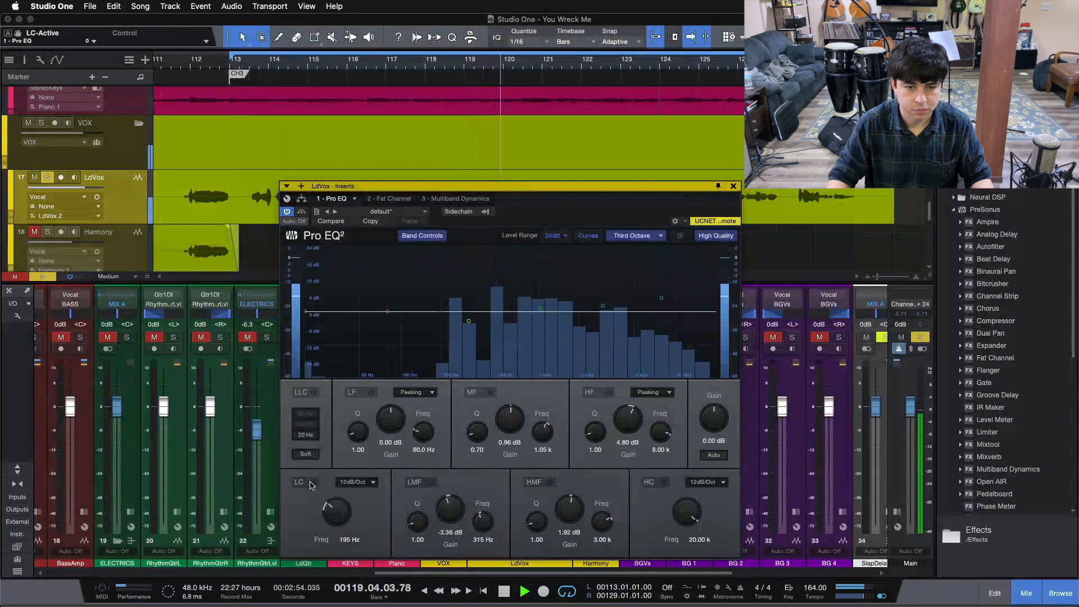
{"action": "left_click", "coordinate": [311, 483]}
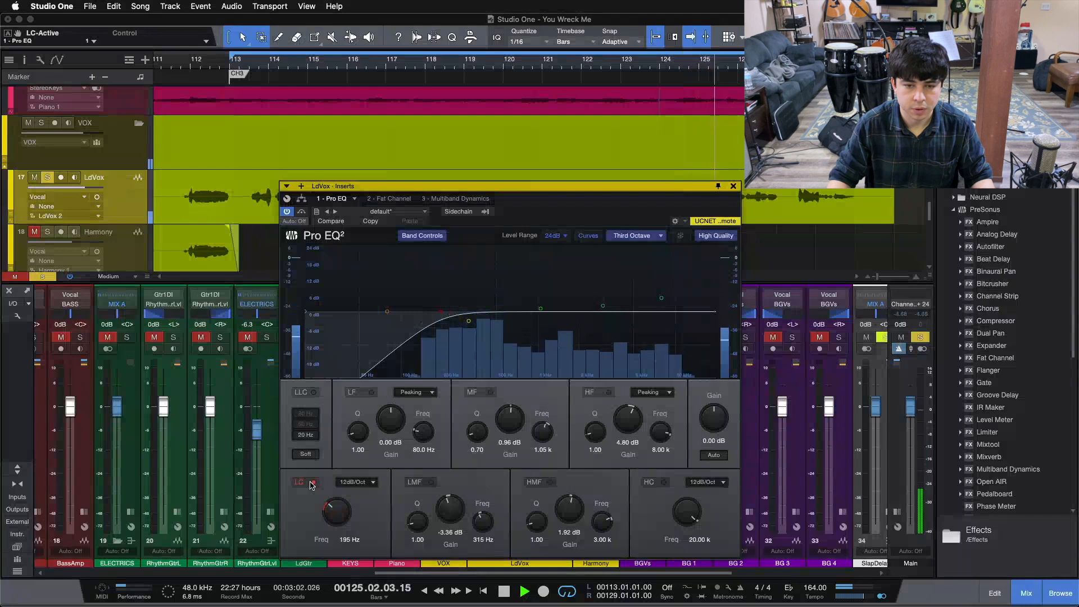
{"action": "left_click", "coordinate": [311, 483]}
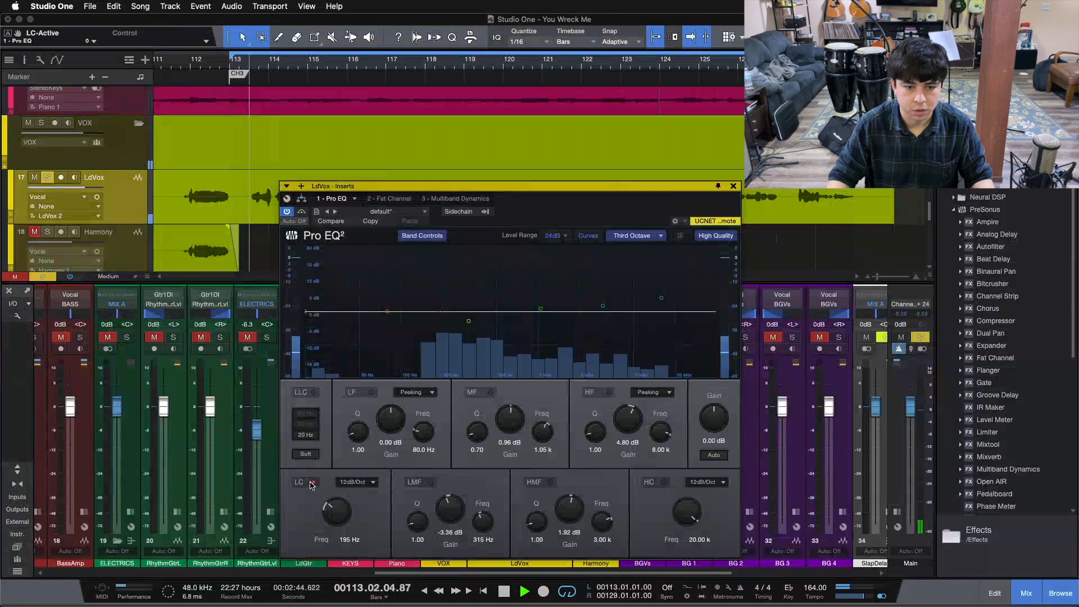
{"action": "left_click", "coordinate": [312, 483]}
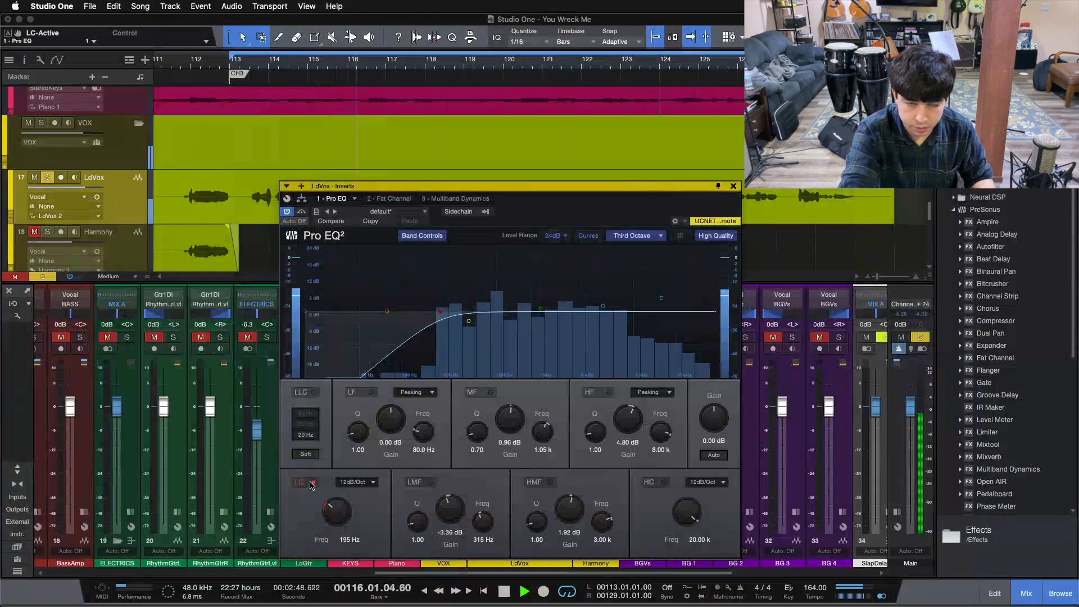
Step: Stop playback and switch the low cut off and back on
{"action": "key", "text": "space"}
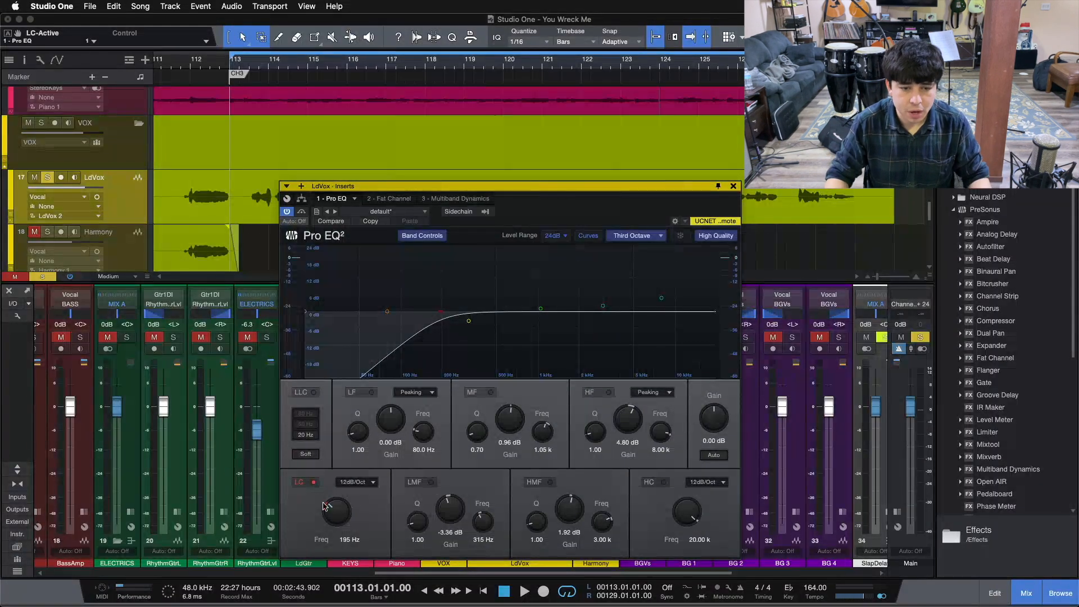
{"action": "left_click", "coordinate": [298, 484]}
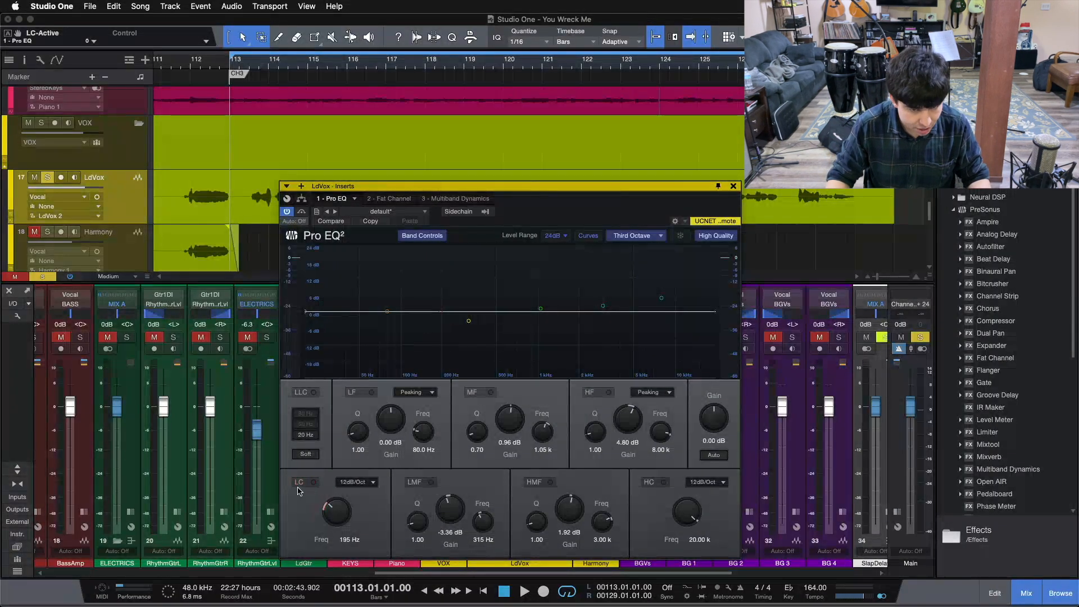
{"action": "left_click", "coordinate": [298, 485]}
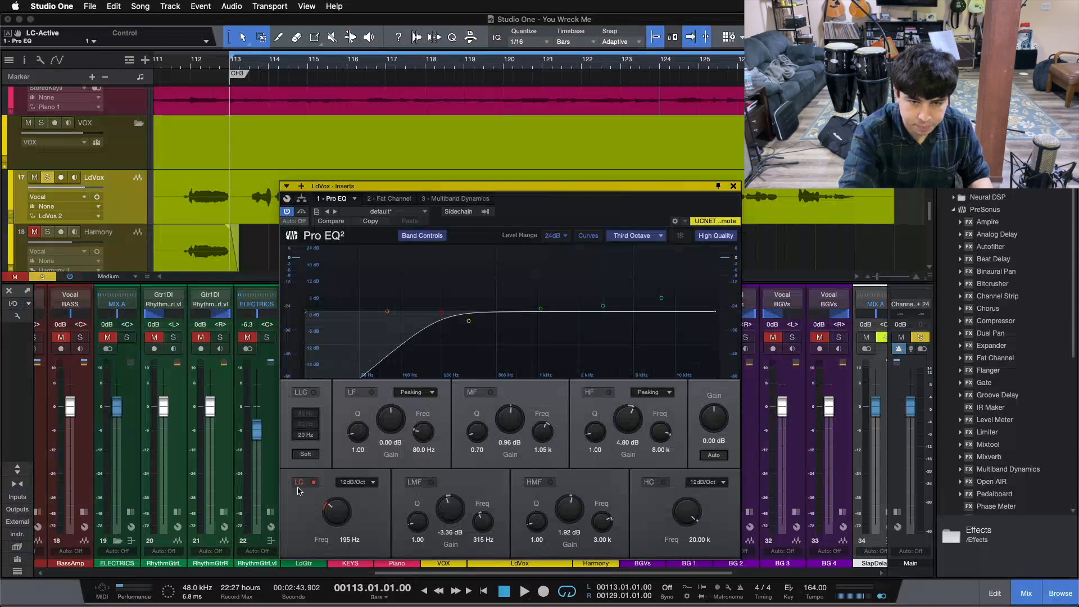
Step: Replay, switching the low cut off then back on, and stop near bar 115
{"action": "key", "text": "space"}
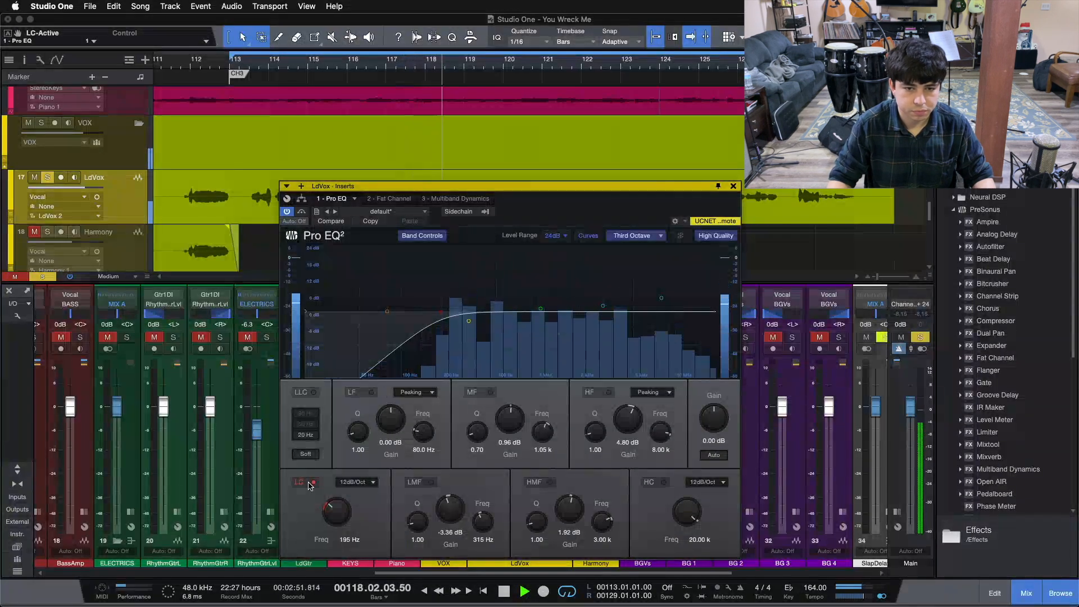
{"action": "left_click", "coordinate": [308, 485]}
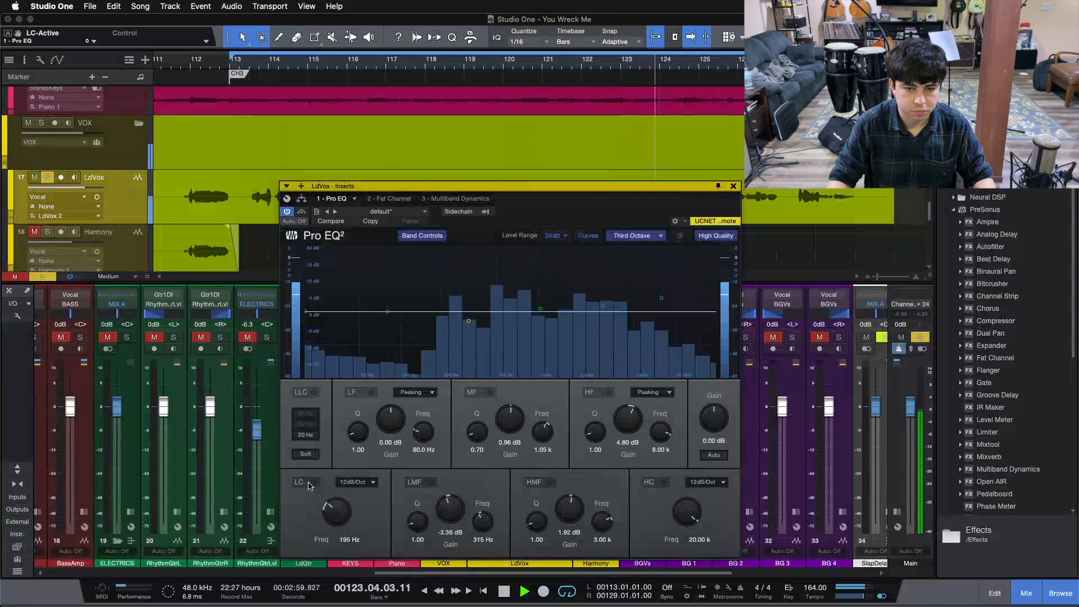
{"action": "left_click", "coordinate": [311, 483]}
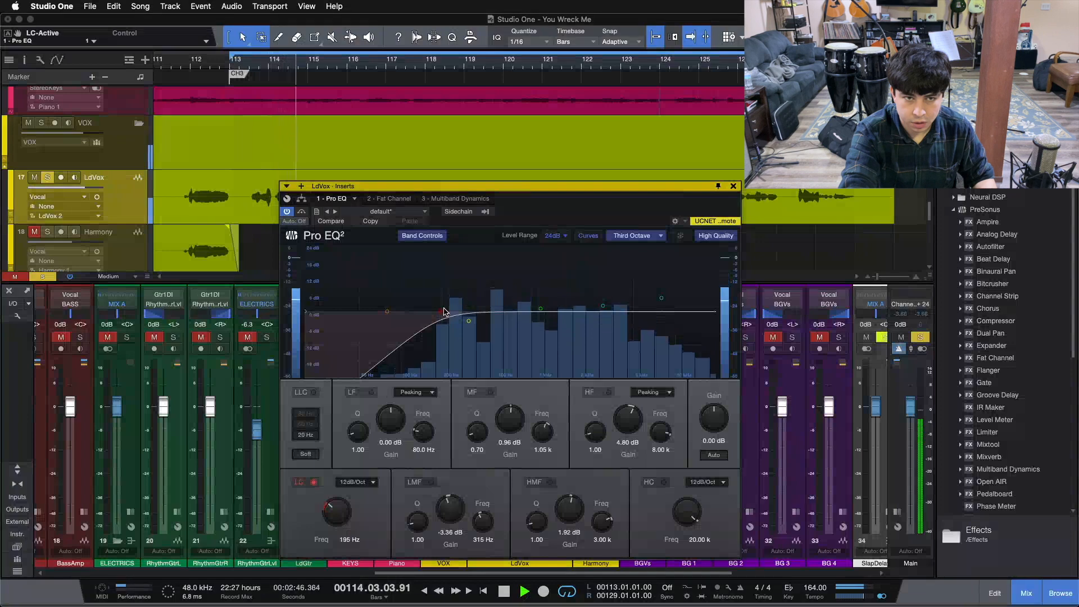
{"action": "key", "text": "space"}
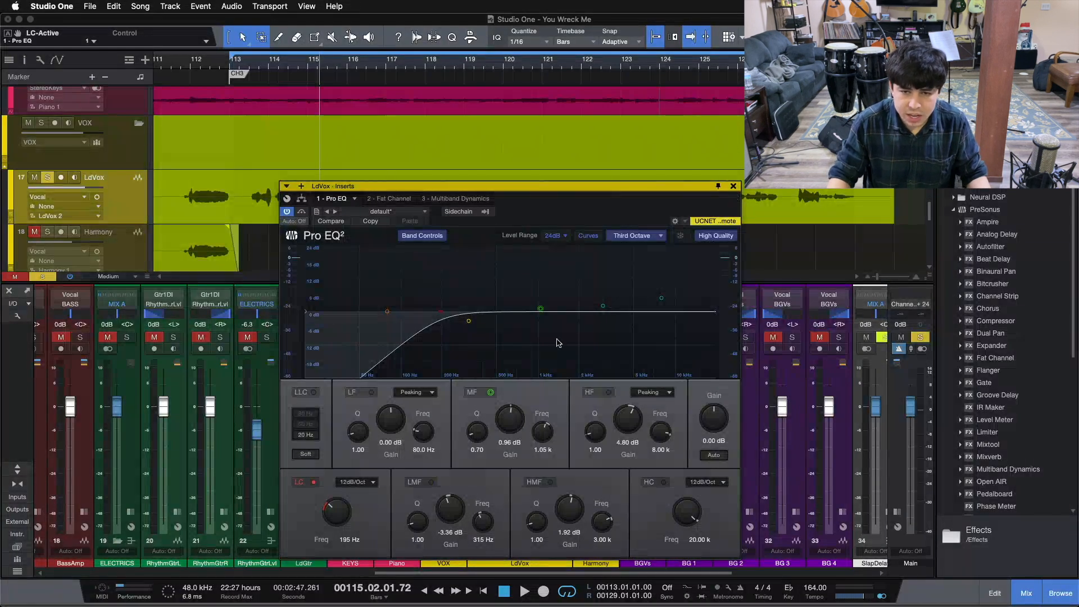
Step: Unsolo LdVox, switch its low cut off, and play the full mix from bar 113
{"action": "key", "text": "s"}
{"action": "left_click_drag", "start_coordinate": [580, 205], "coordinate": [923, 217]}
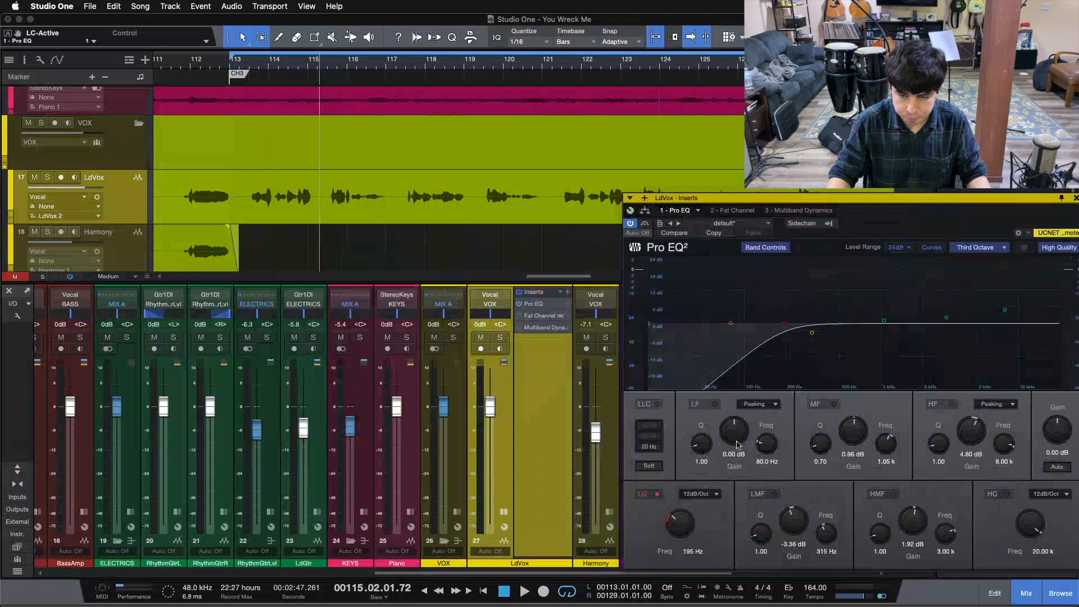
{"action": "left_click", "coordinate": [643, 497]}
{"action": "key", "text": "space"}
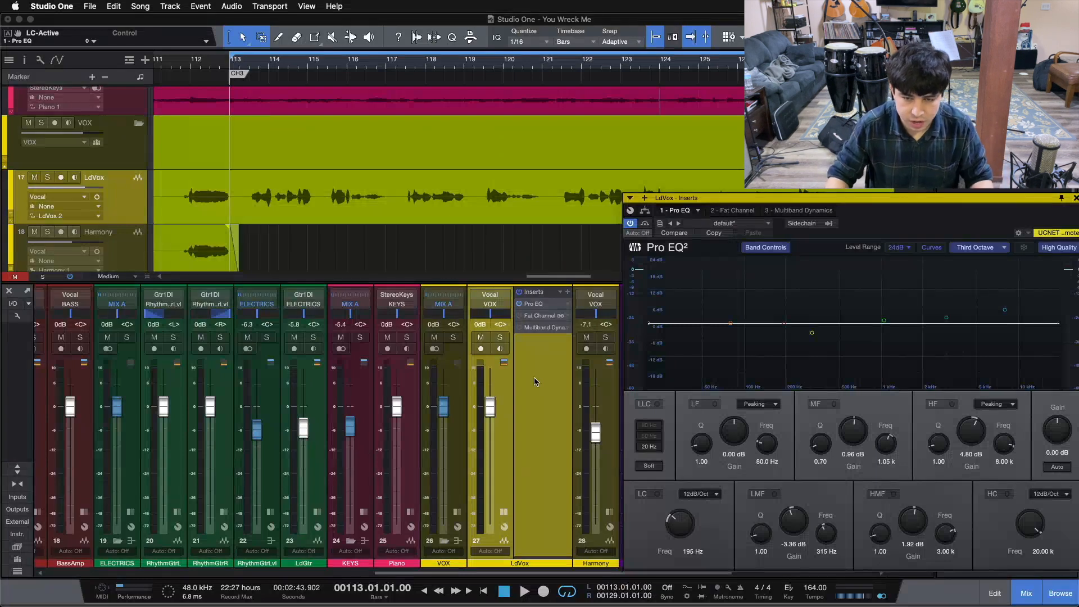
{"action": "key", "text": "space"}
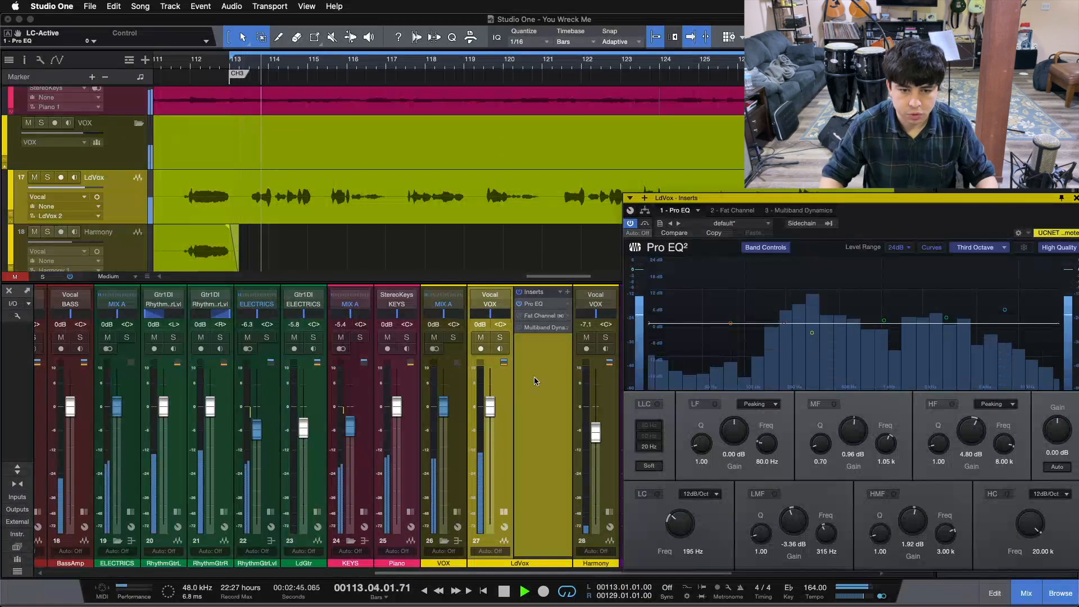
Step: Show the Effects browser and mute the background vocals bus
{"action": "key", "text": "F5"}
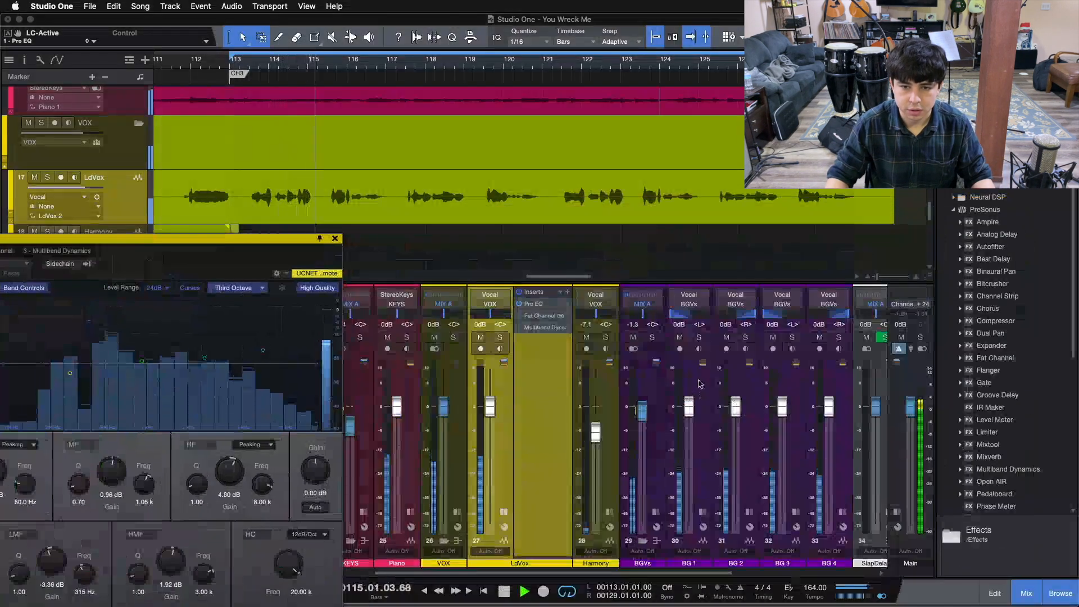
{"action": "left_click", "coordinate": [633, 338]}
{"action": "left_click_drag", "start_coordinate": [221, 255], "coordinate": [770, 196]}
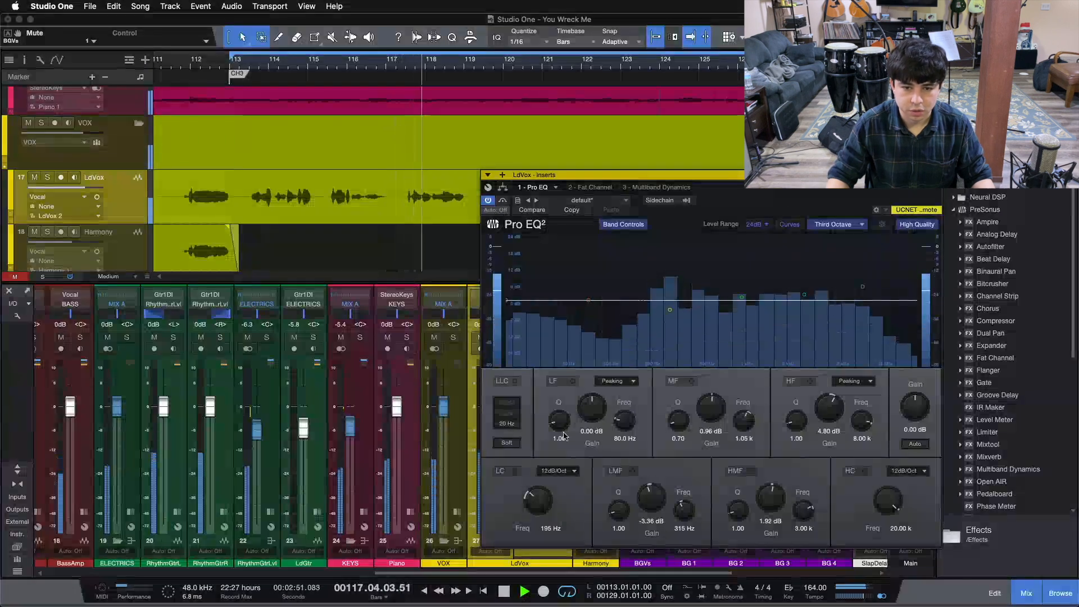
Step: Switch the low cut on, off and on again in the full mix, then stop at bar 123
{"action": "left_click", "coordinate": [515, 472]}
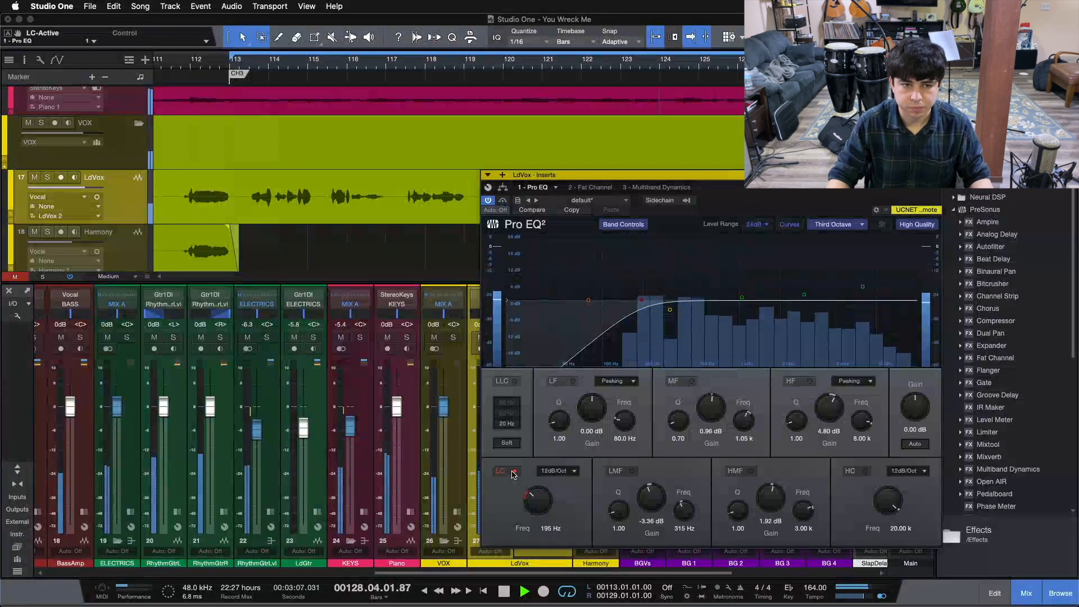
{"action": "left_click", "coordinate": [513, 471]}
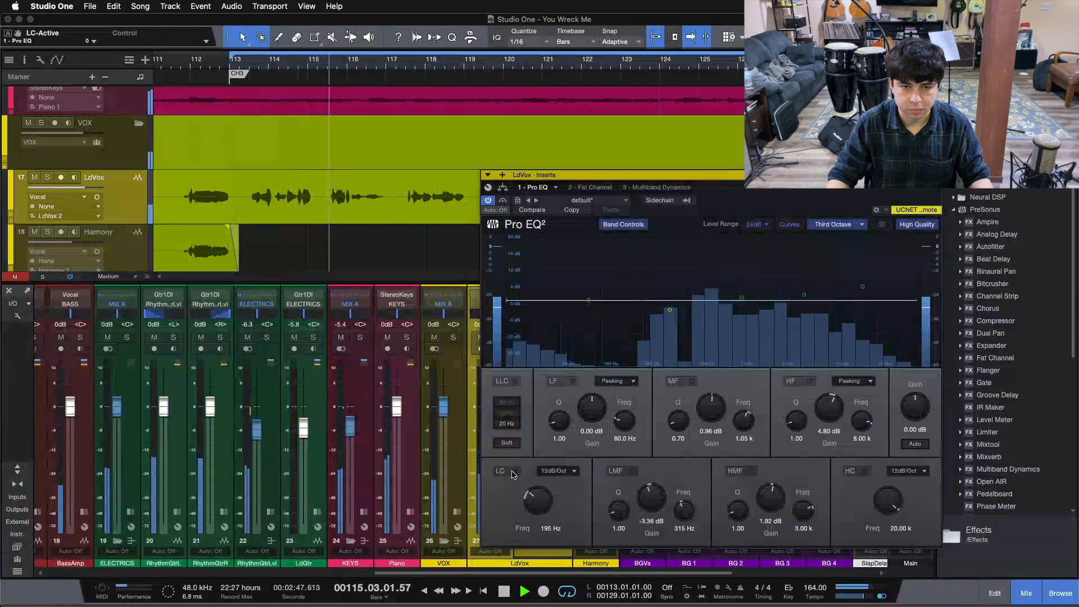
{"action": "left_click", "coordinate": [513, 472]}
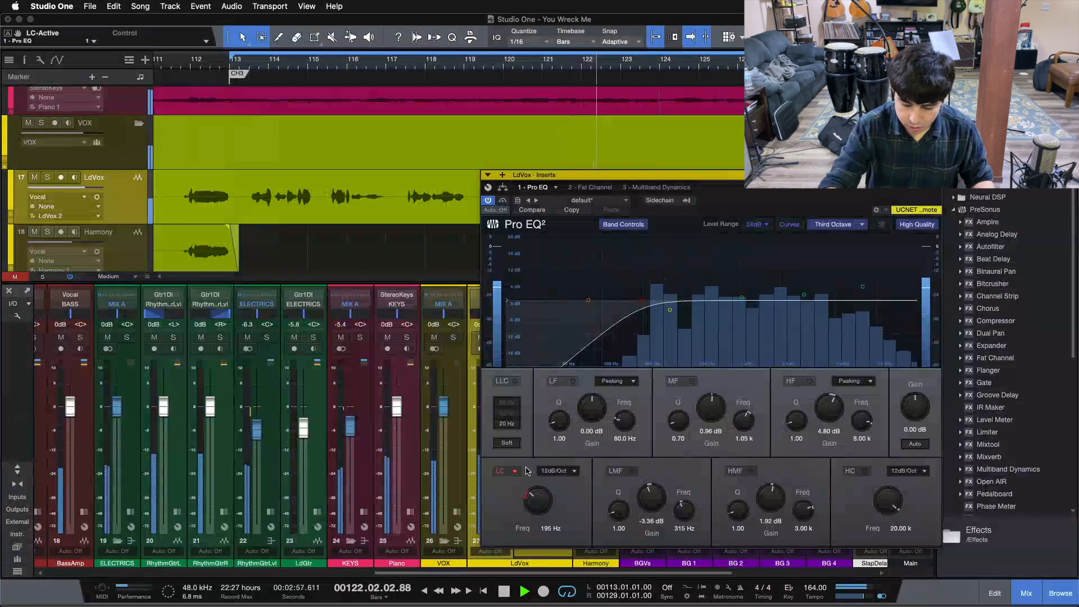
{"action": "key", "text": "space"}
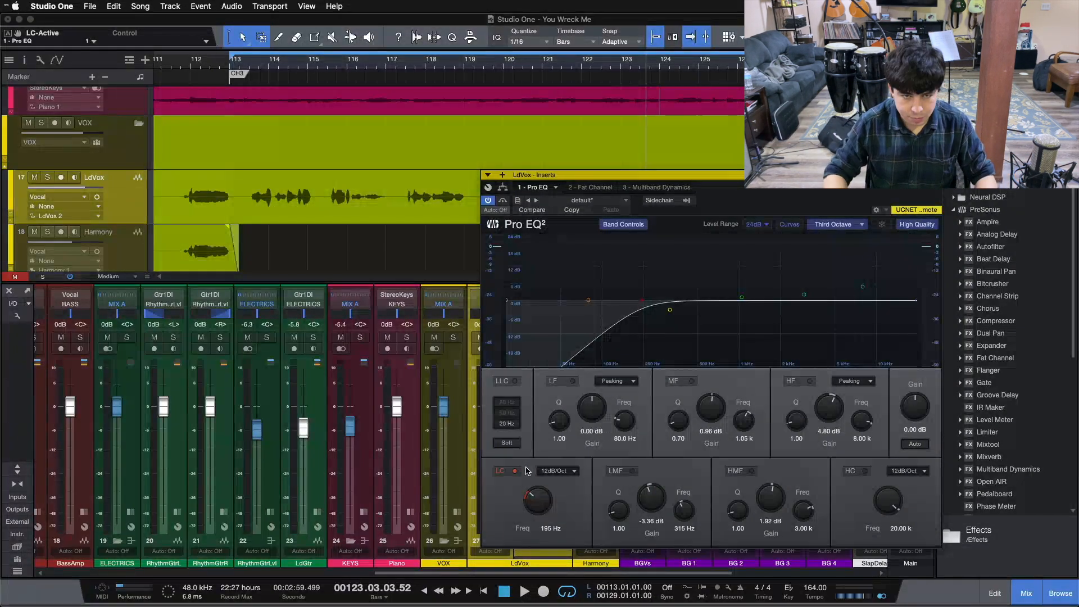
Step: Solo LdVox, play, and compare the whole Pro EQ² bypassed and active
{"action": "left_click_drag", "start_coordinate": [704, 218], "coordinate": [896, 218]}
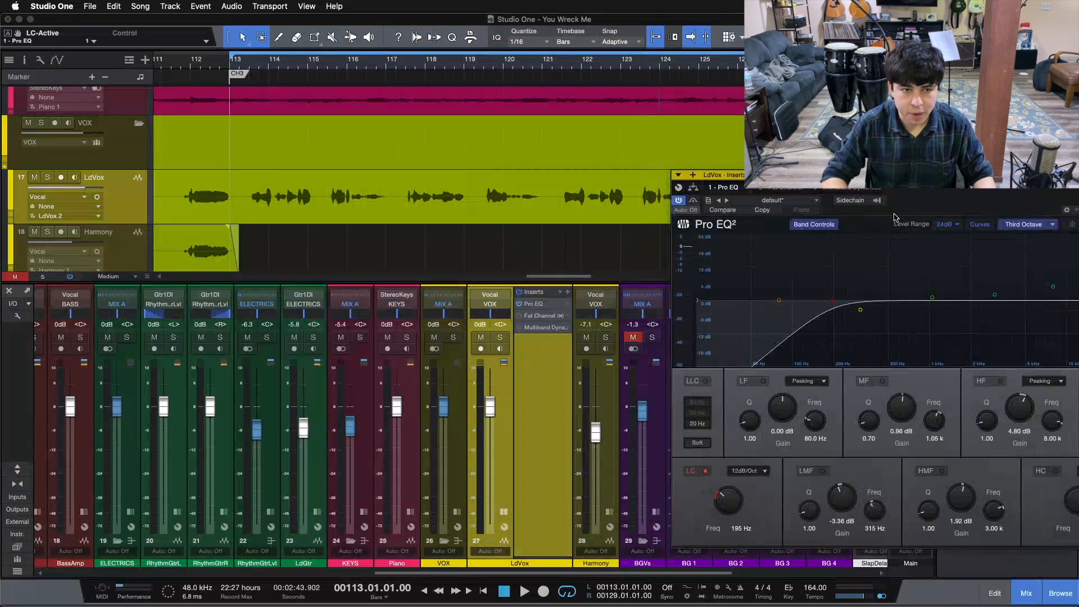
{"action": "key", "text": "s"}
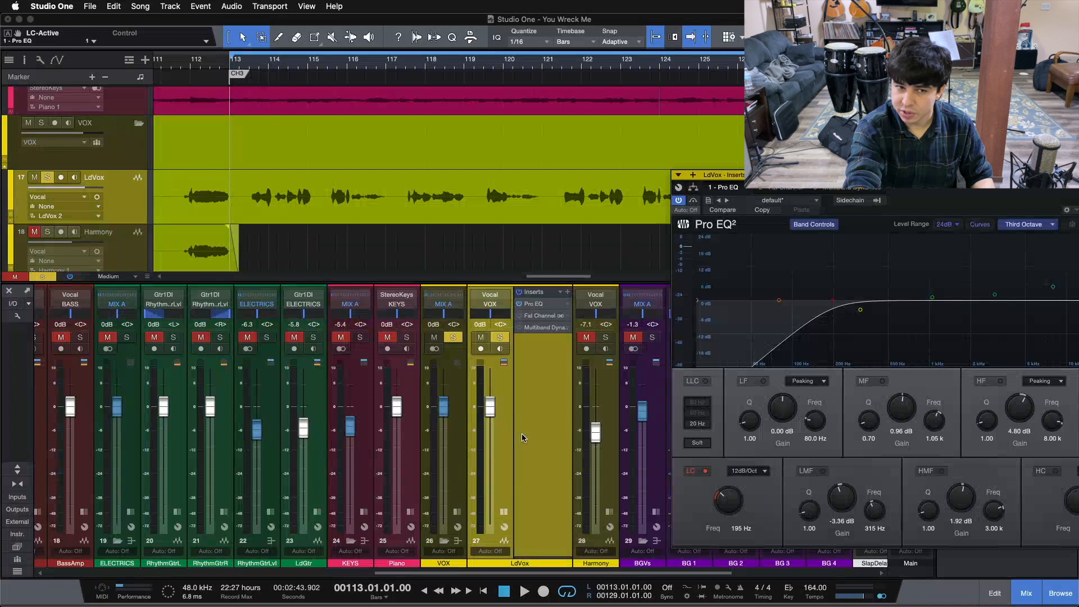
{"action": "key", "text": "space"}
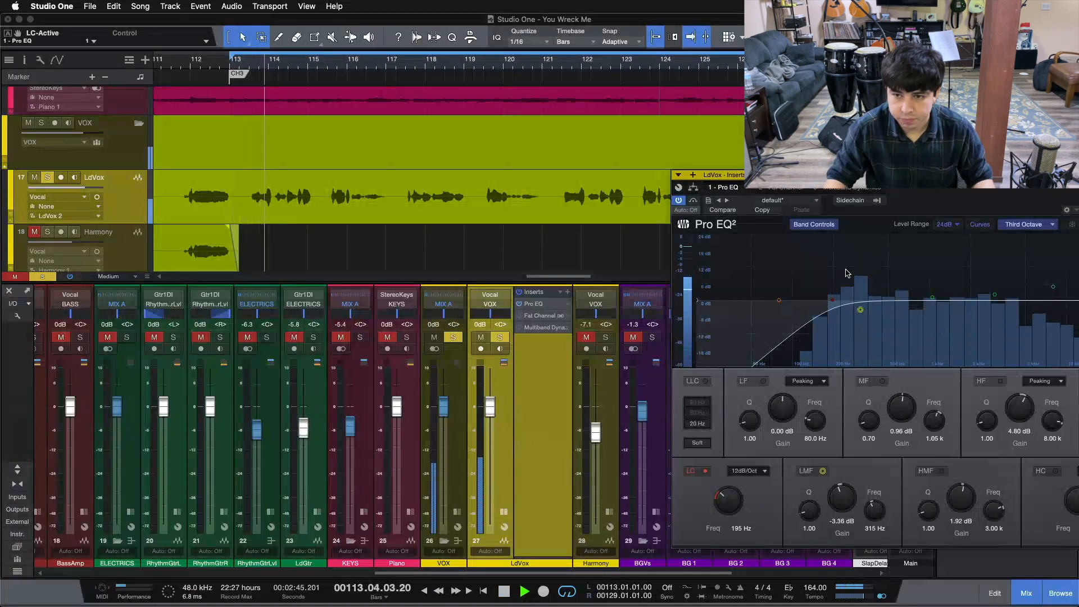
{"action": "key", "text": "F5"}
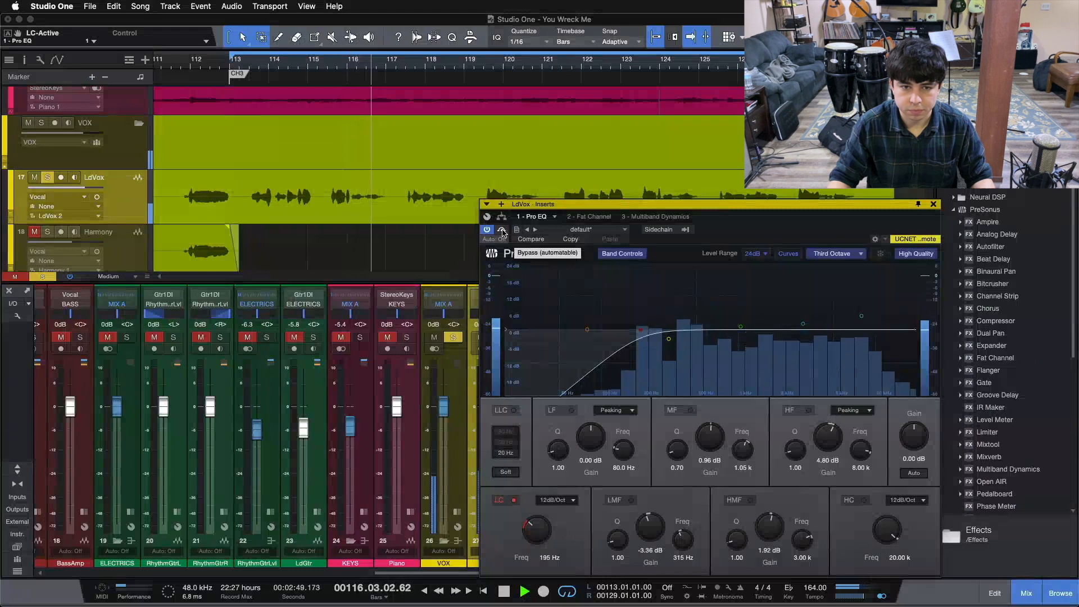
{"action": "left_click", "coordinate": [502, 231]}
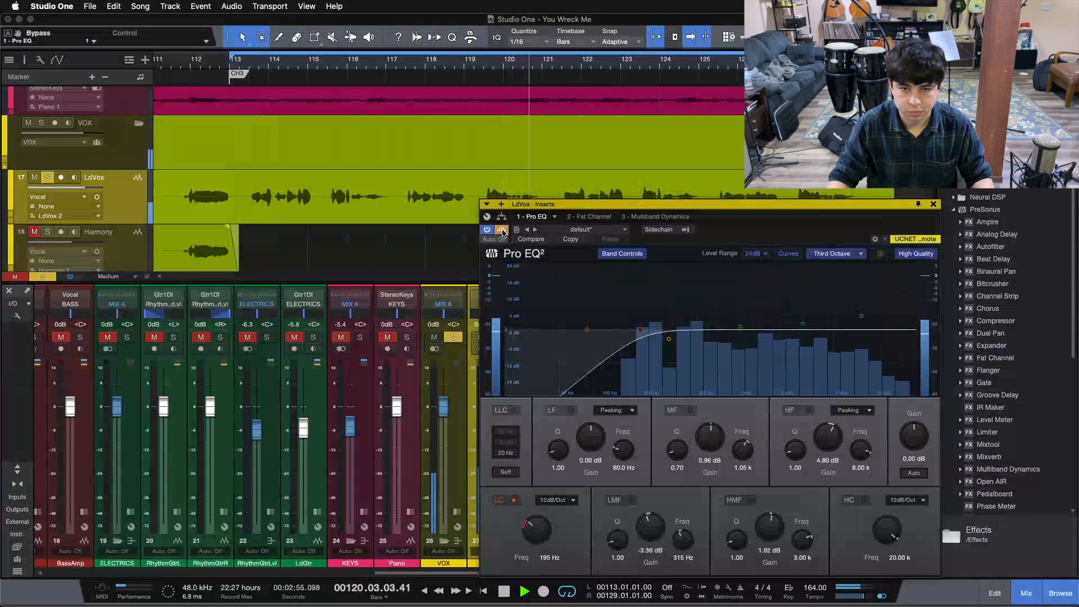
{"action": "key", "text": "s"}
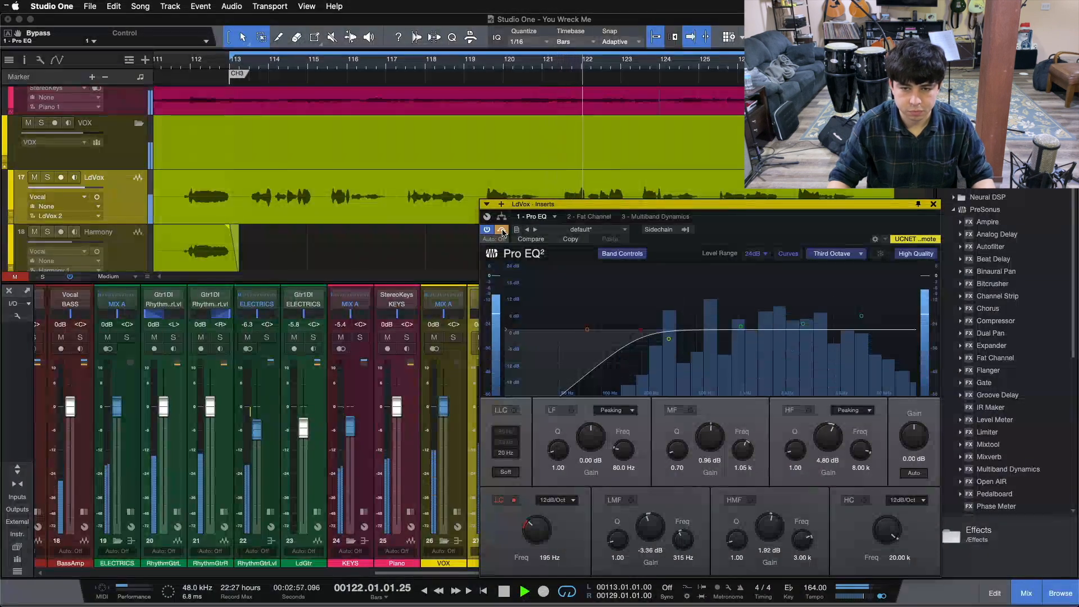
{"action": "left_click", "coordinate": [501, 230]}
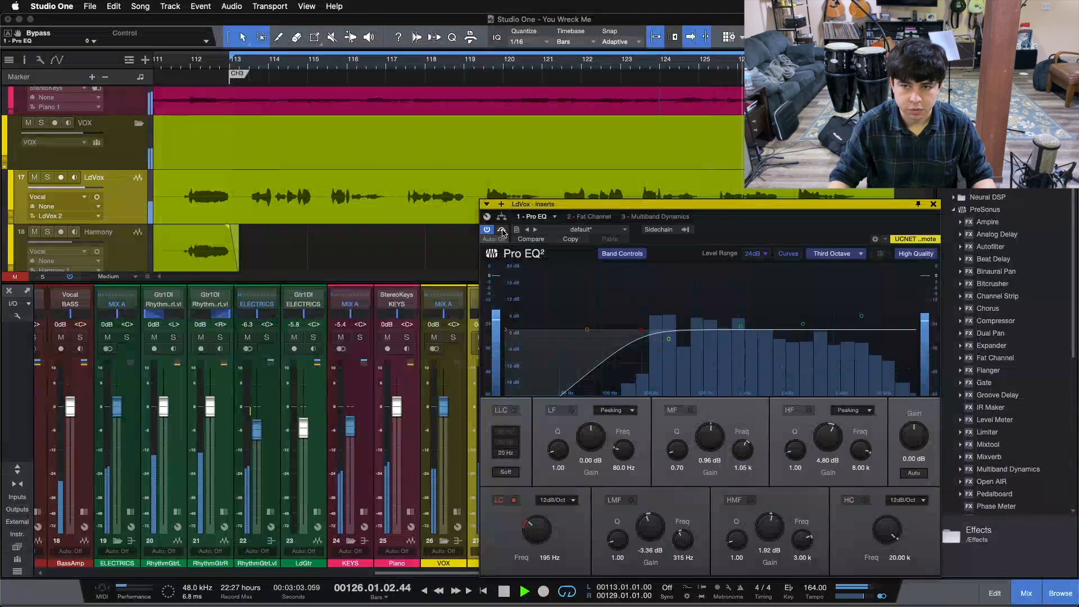
Step: Check the vocal's Fat Channel insert, solo LdVox, return to Pro EQ², and stop playback
{"action": "left_click_drag", "start_coordinate": [717, 226], "coordinate": [886, 208]}
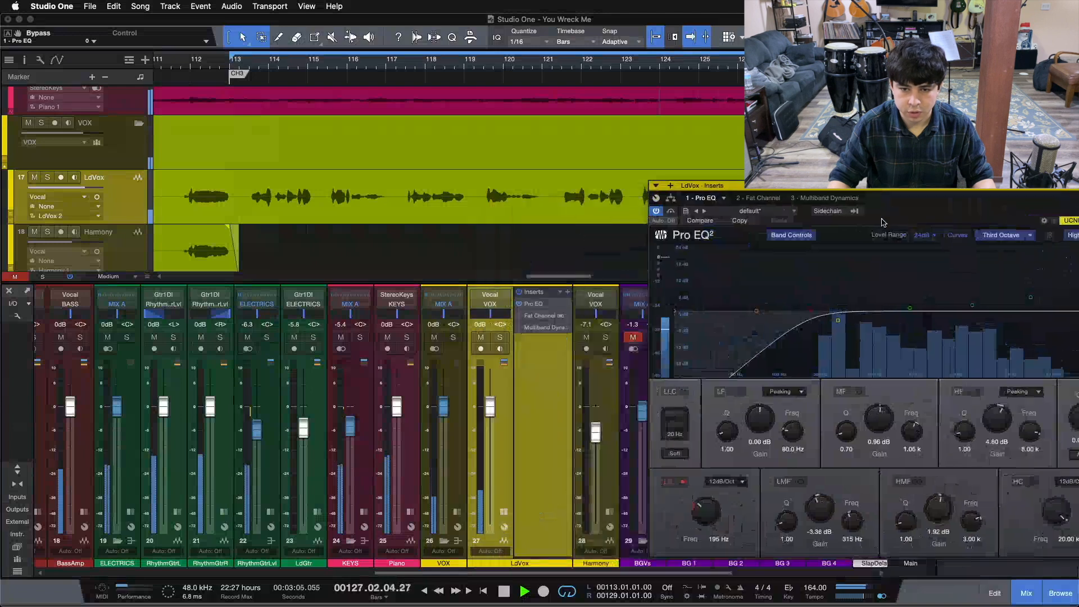
{"action": "left_click", "coordinate": [747, 199]}
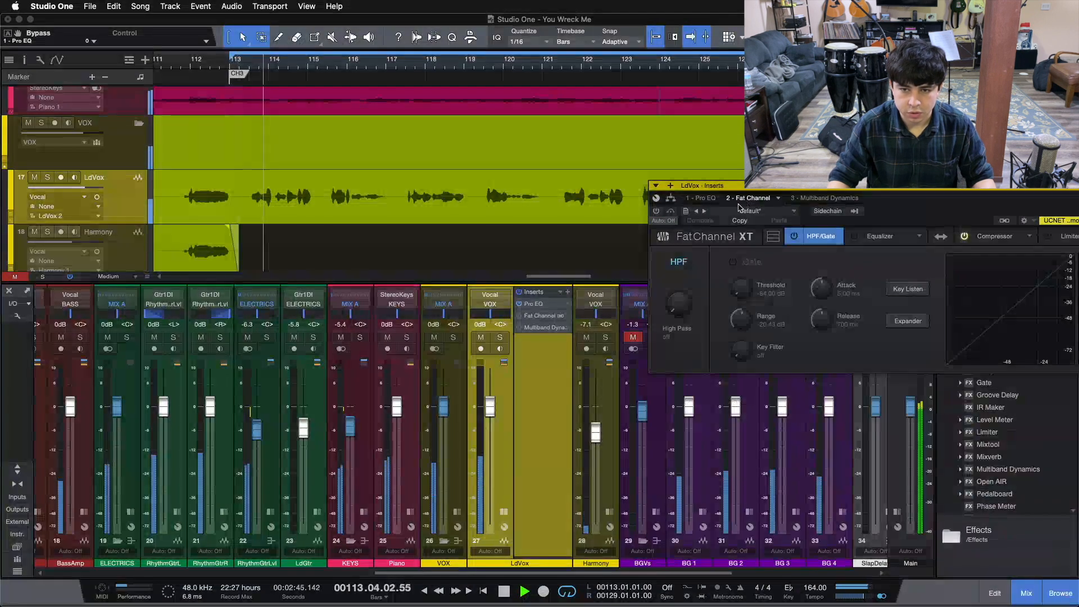
{"action": "left_click", "coordinate": [499, 338]}
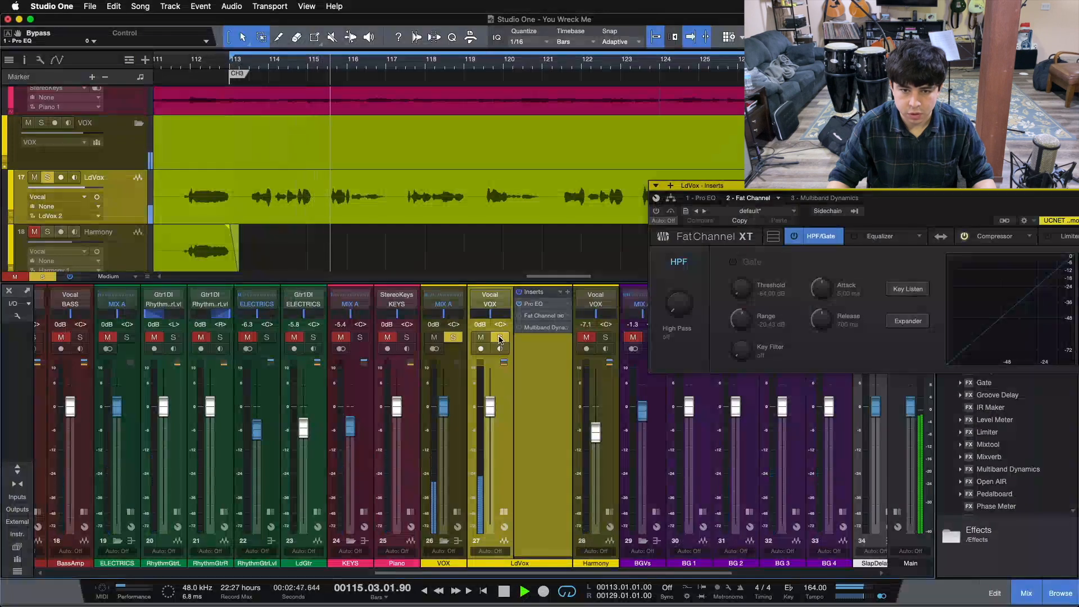
{"action": "left_click", "coordinate": [702, 198]}
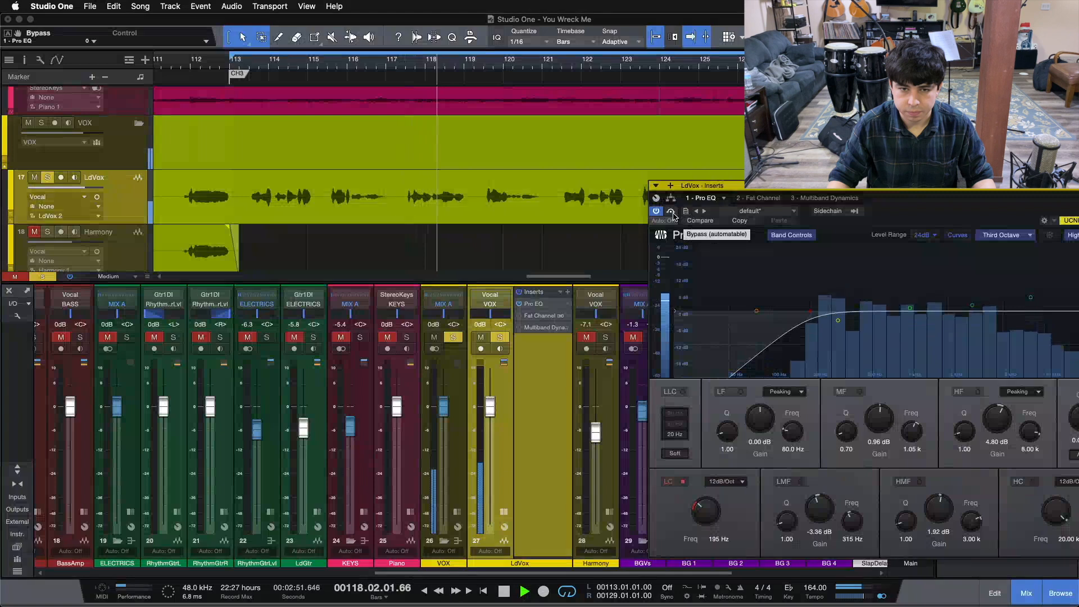
{"action": "left_click_drag", "start_coordinate": [978, 213], "coordinate": [710, 215]}
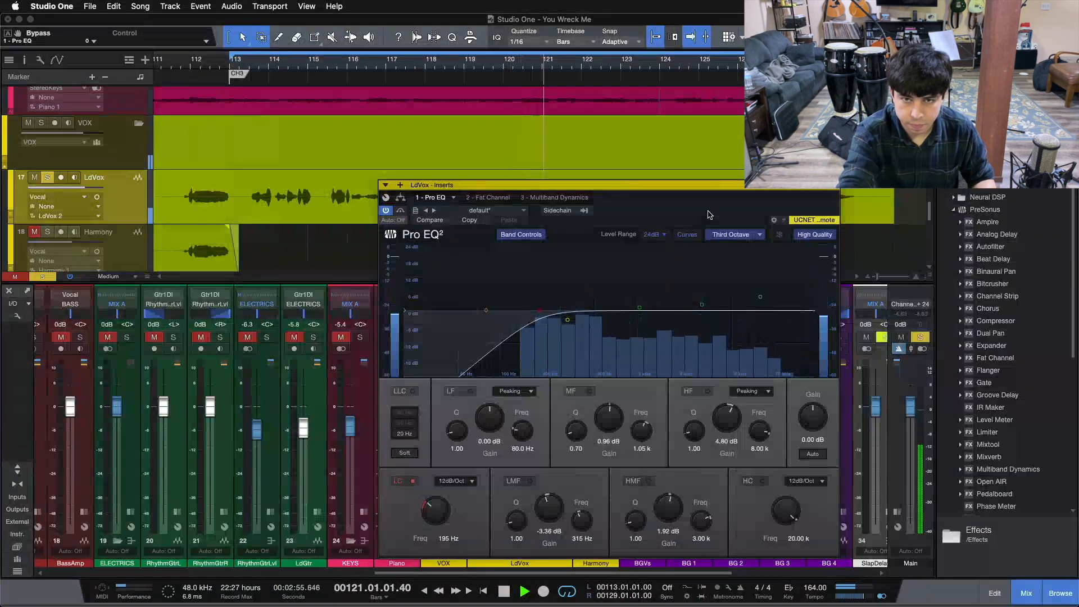
{"action": "key", "text": "space"}
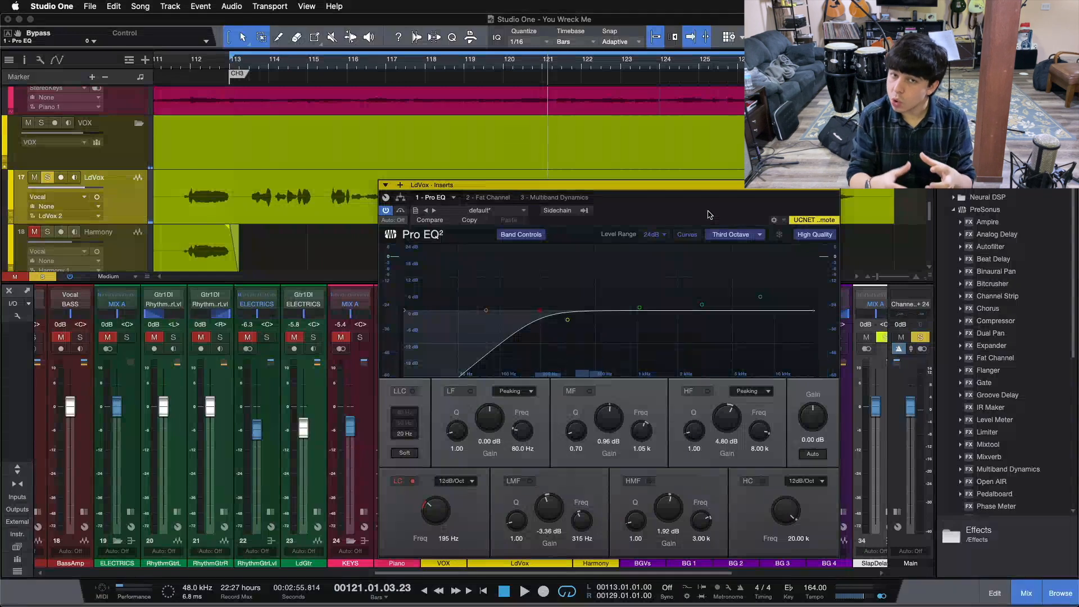